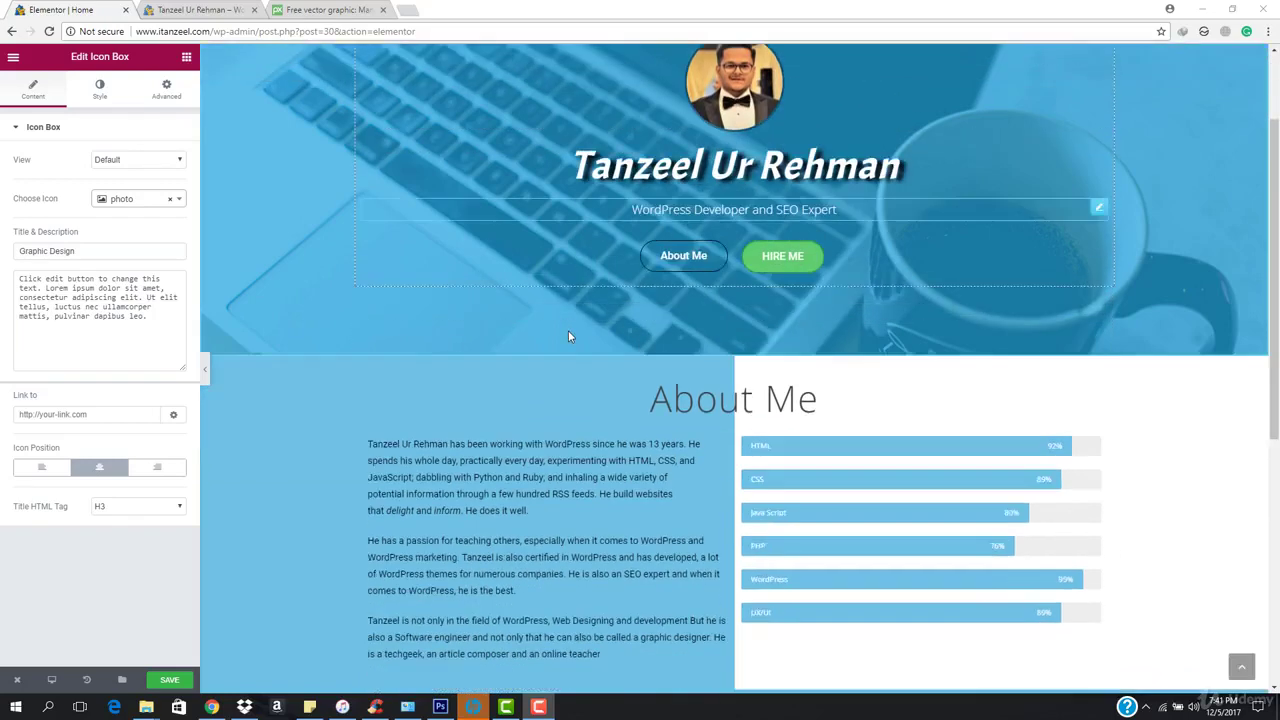
- Set the normal background color of the "What I can do!" section to the darker blue #36afe2
{"action": "scroll", "coordinate": [568, 336], "scroll_direction": "down", "scroll_amount": 4}
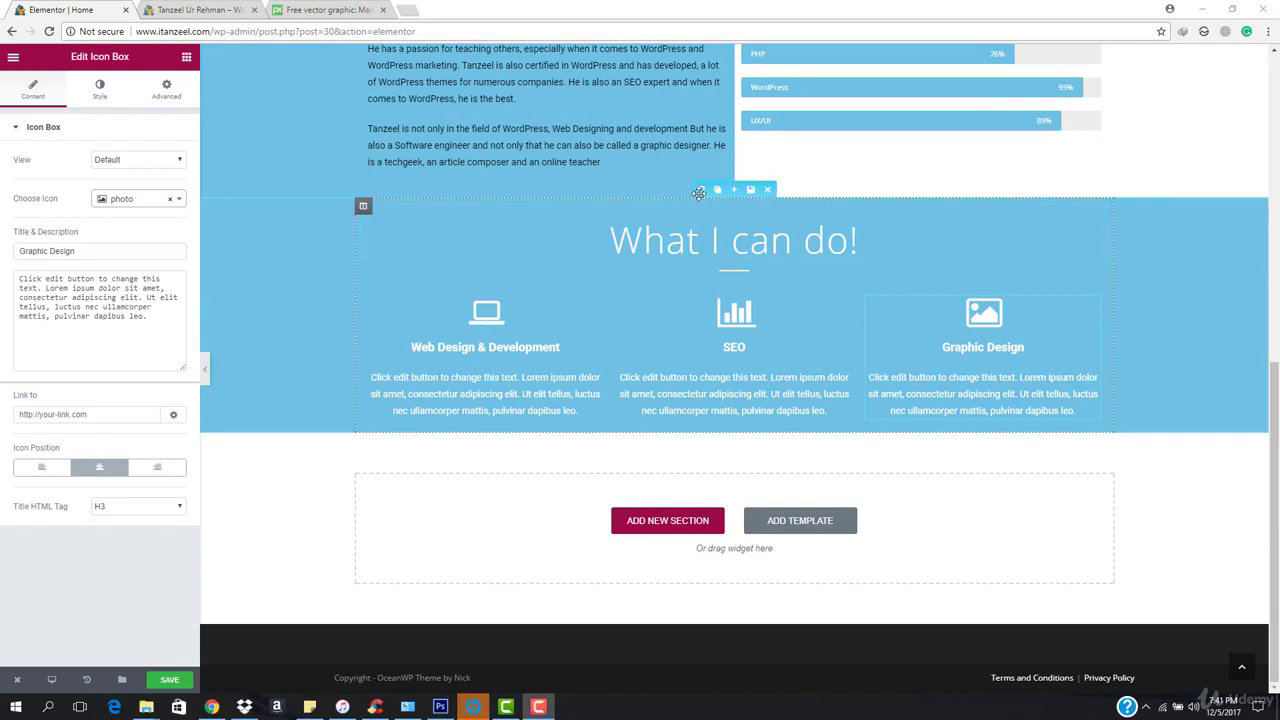
{"action": "left_click", "coordinate": [700, 190]}
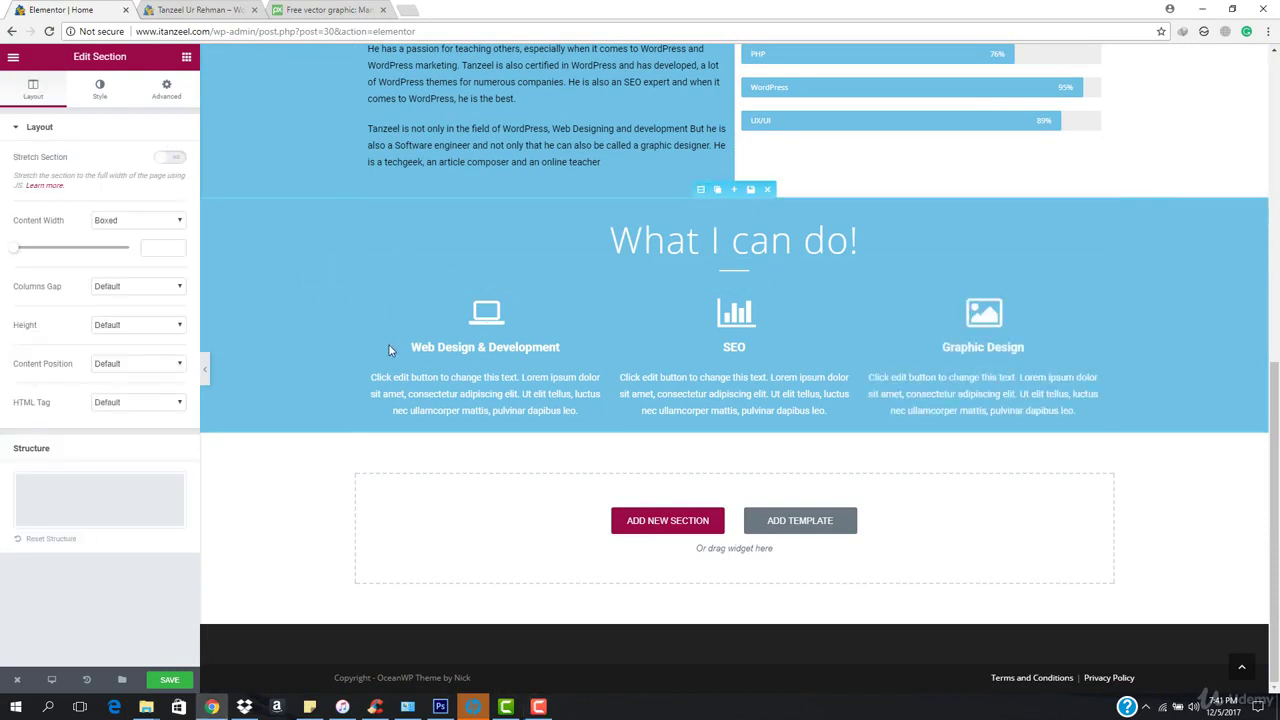
{"action": "scroll", "coordinate": [385, 345], "scroll_direction": "up", "scroll_amount": 2}
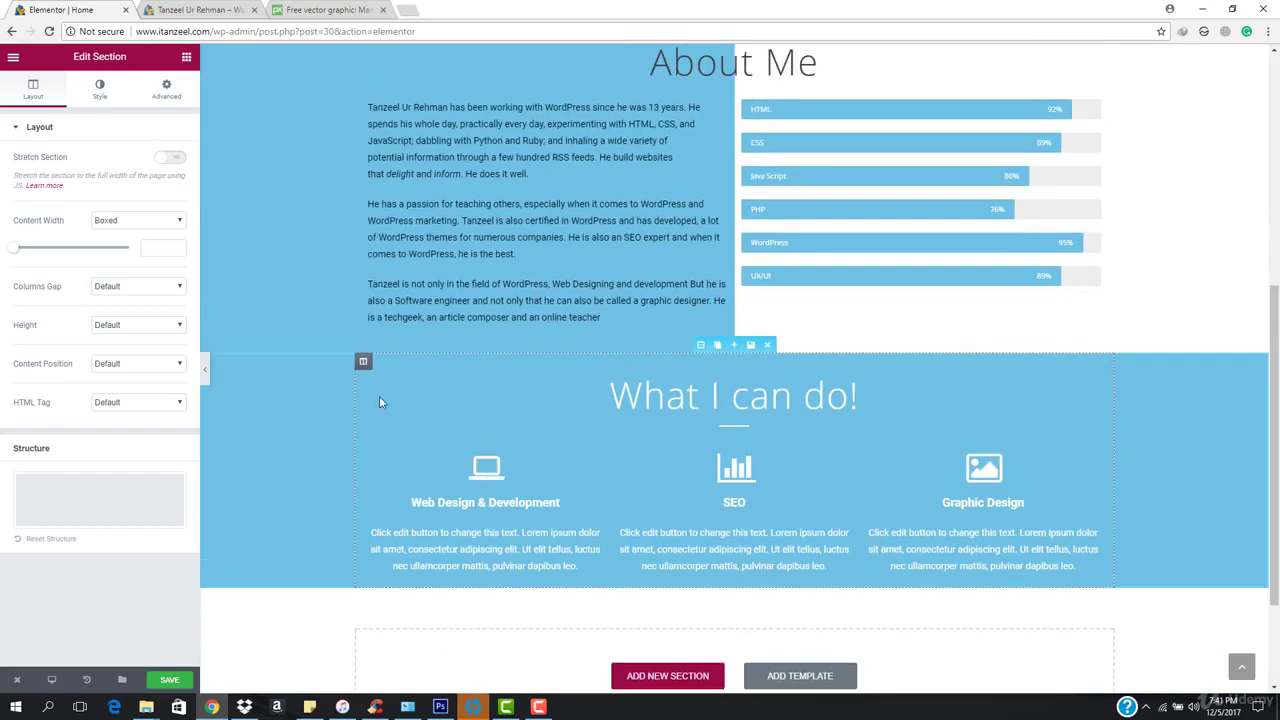
{"action": "left_click", "coordinate": [206, 372]}
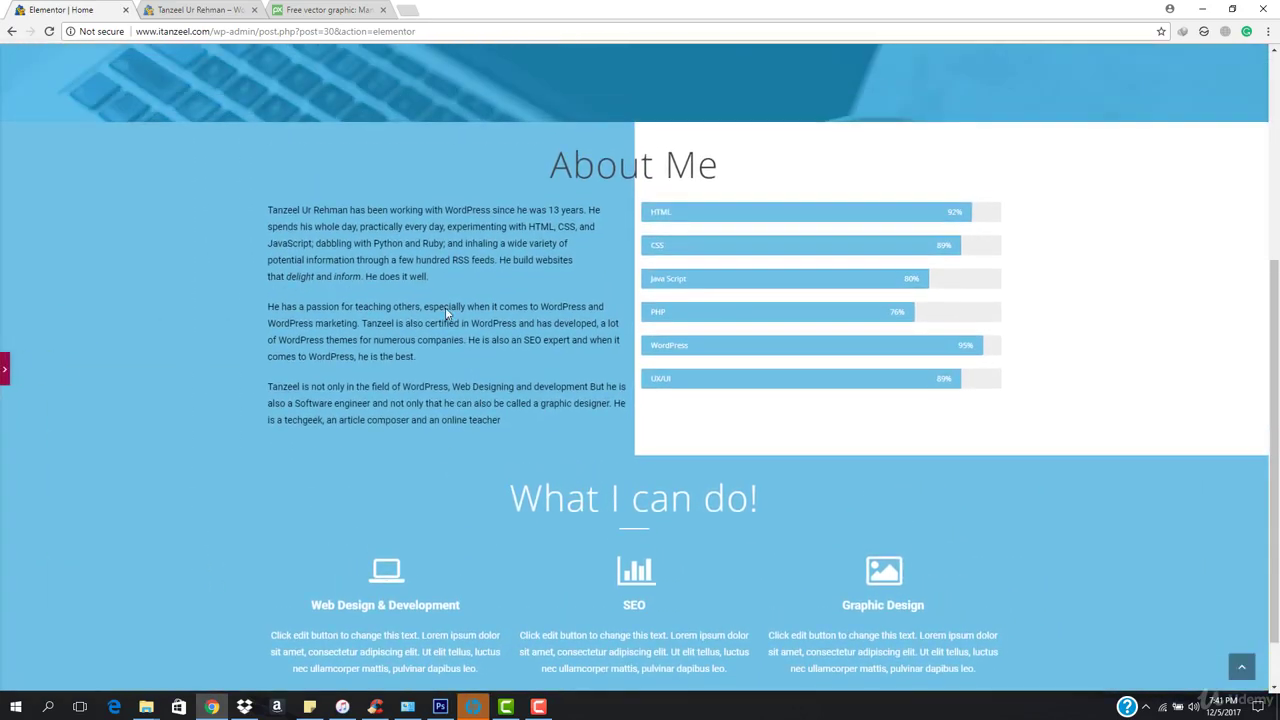
{"action": "scroll", "coordinate": [372, 378], "scroll_direction": "down", "scroll_amount": 1}
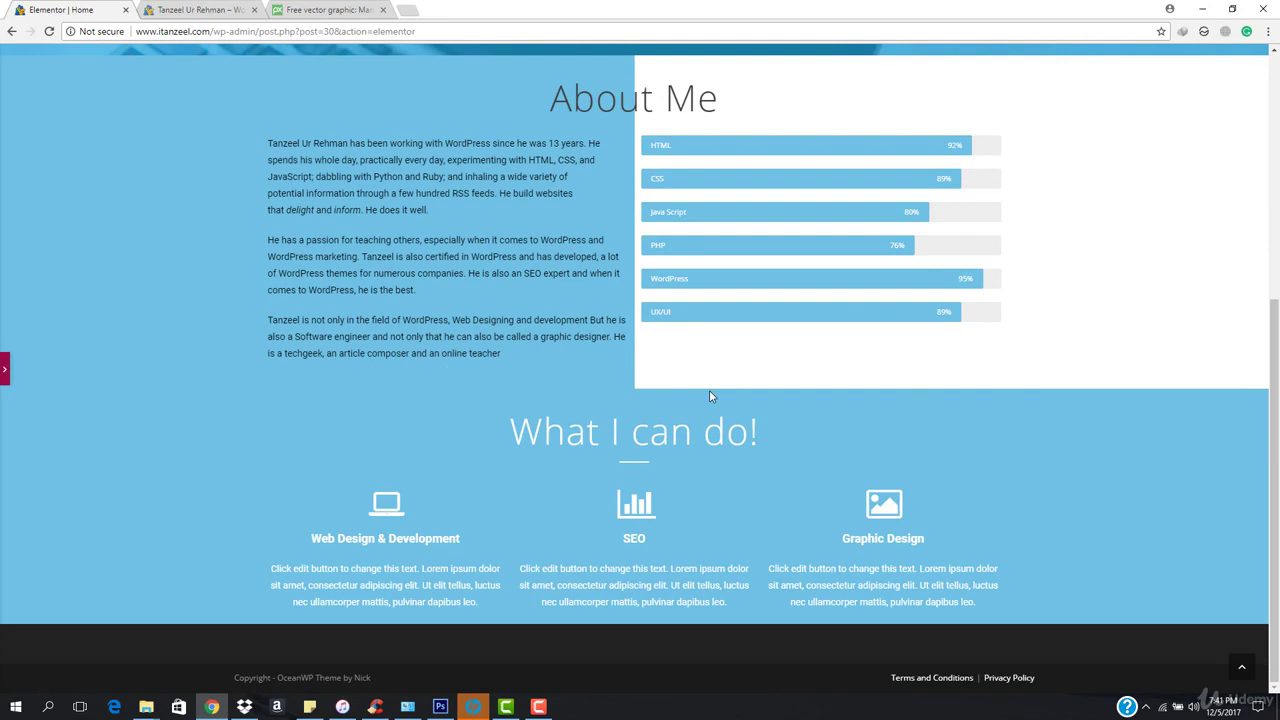
{"action": "left_click", "coordinate": [4, 370]}
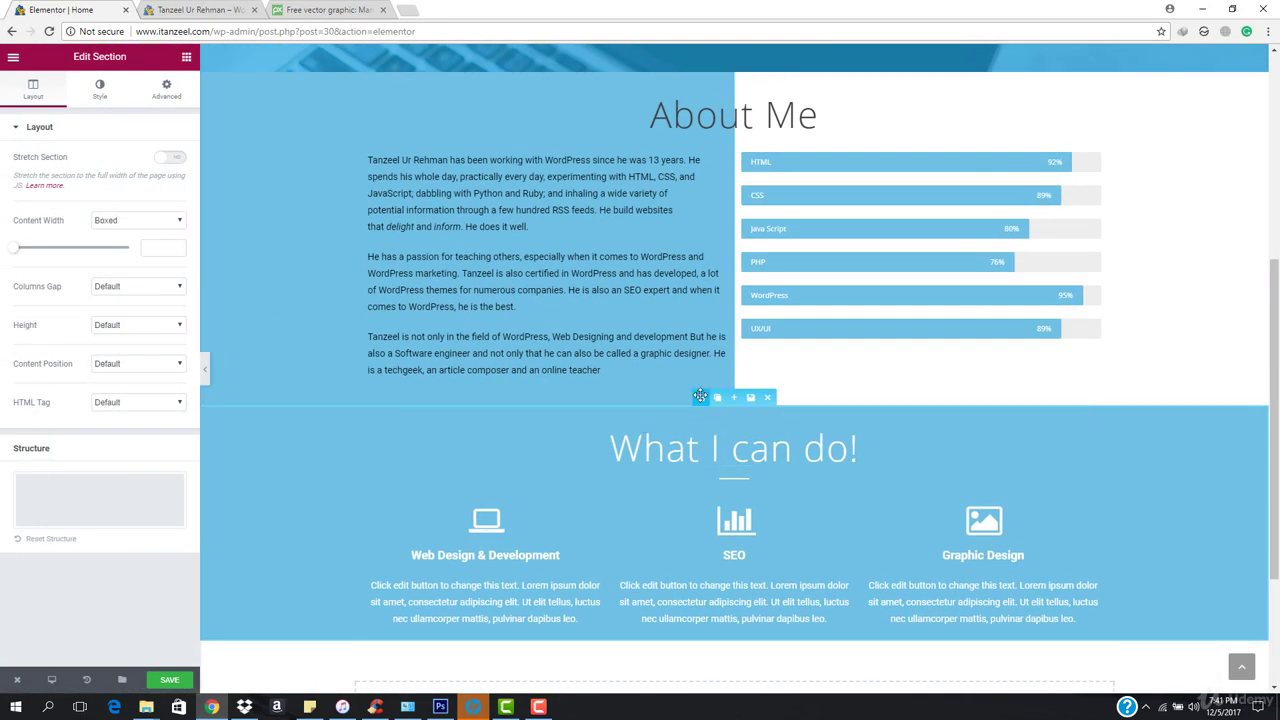
{"action": "left_click", "coordinate": [100, 88]}
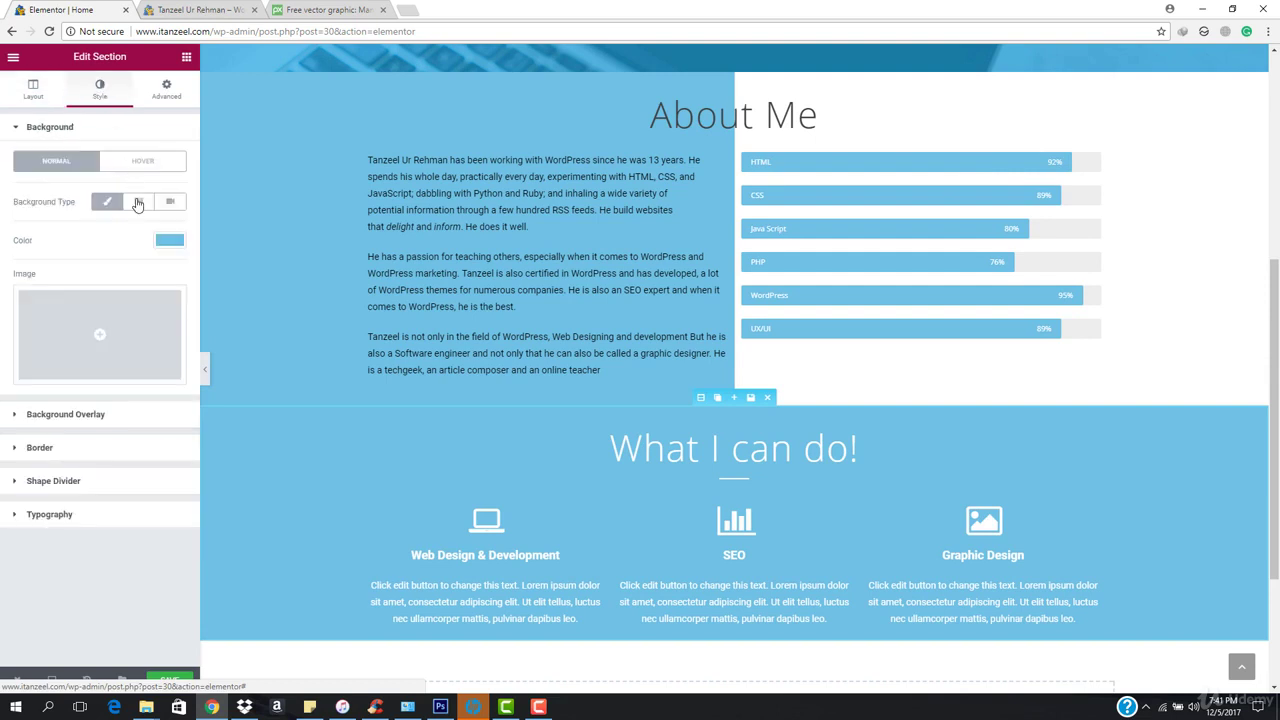
{"action": "left_click", "coordinate": [107, 201]}
{"action": "left_click", "coordinate": [180, 241]}
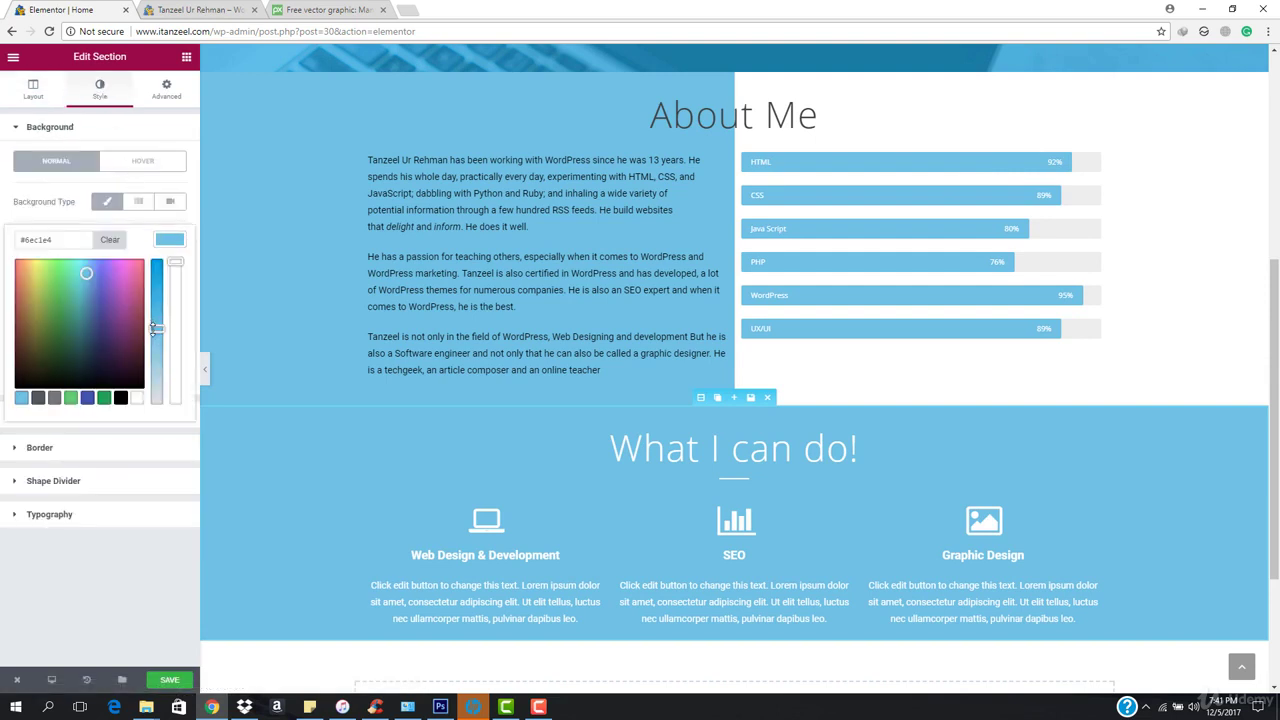
{"action": "left_click_drag", "start_coordinate": [154, 329], "coordinate": [157, 294]}
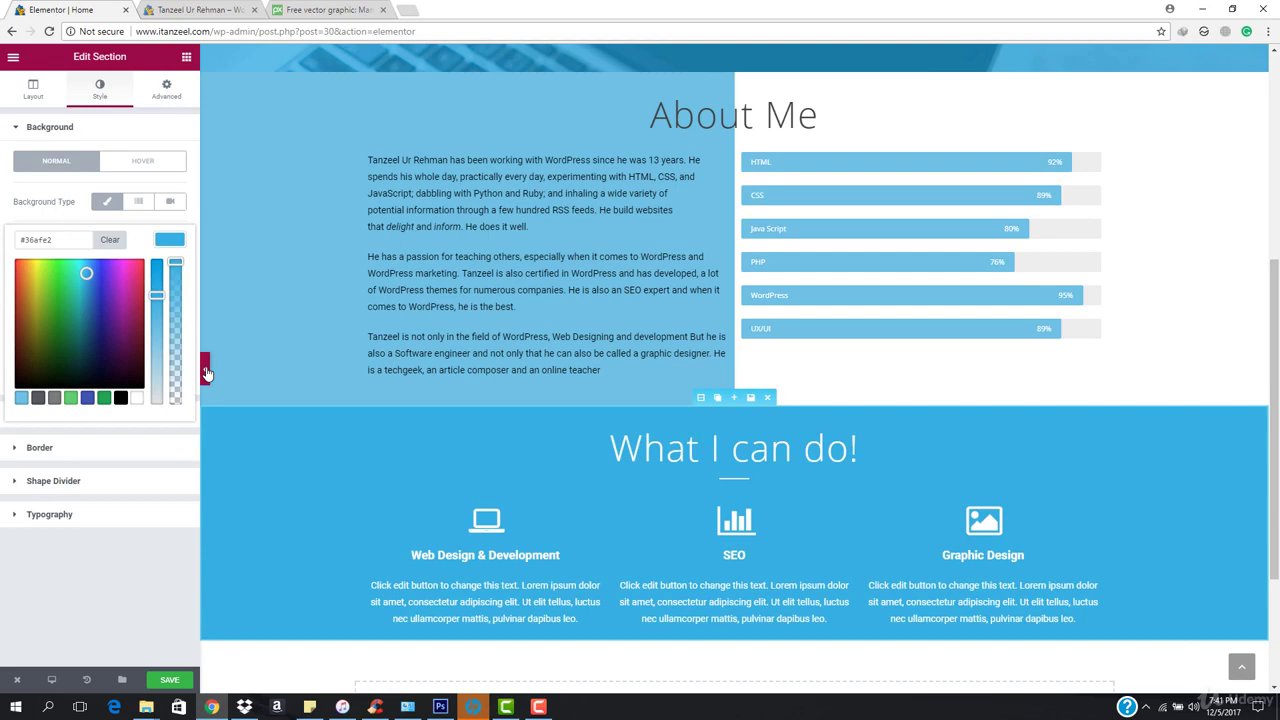
- Preview the full-width page from header to footer to check the section's new background against the rest
{"action": "left_click", "coordinate": [206, 368]}
{"action": "scroll", "coordinate": [406, 322], "scroll_direction": "up", "scroll_amount": 5}
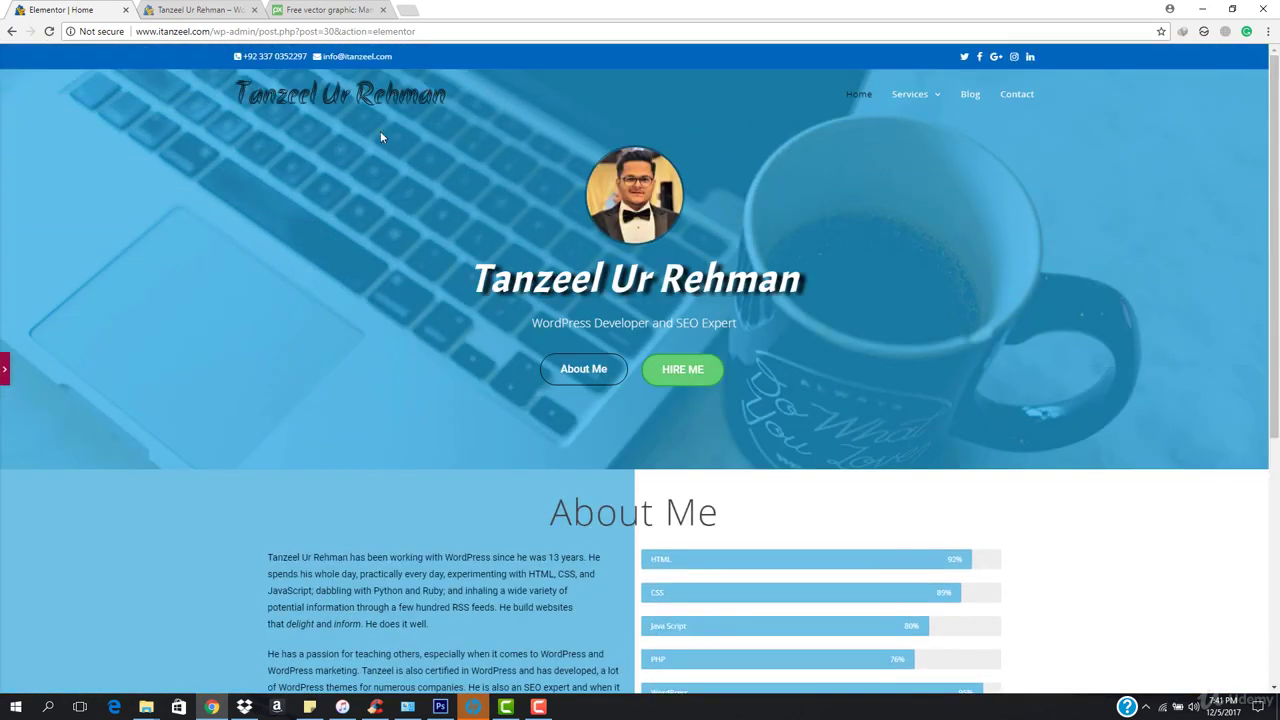
{"action": "scroll", "coordinate": [468, 268], "scroll_direction": "down", "scroll_amount": 1}
{"action": "scroll", "coordinate": [468, 265], "scroll_direction": "down", "scroll_amount": 3}
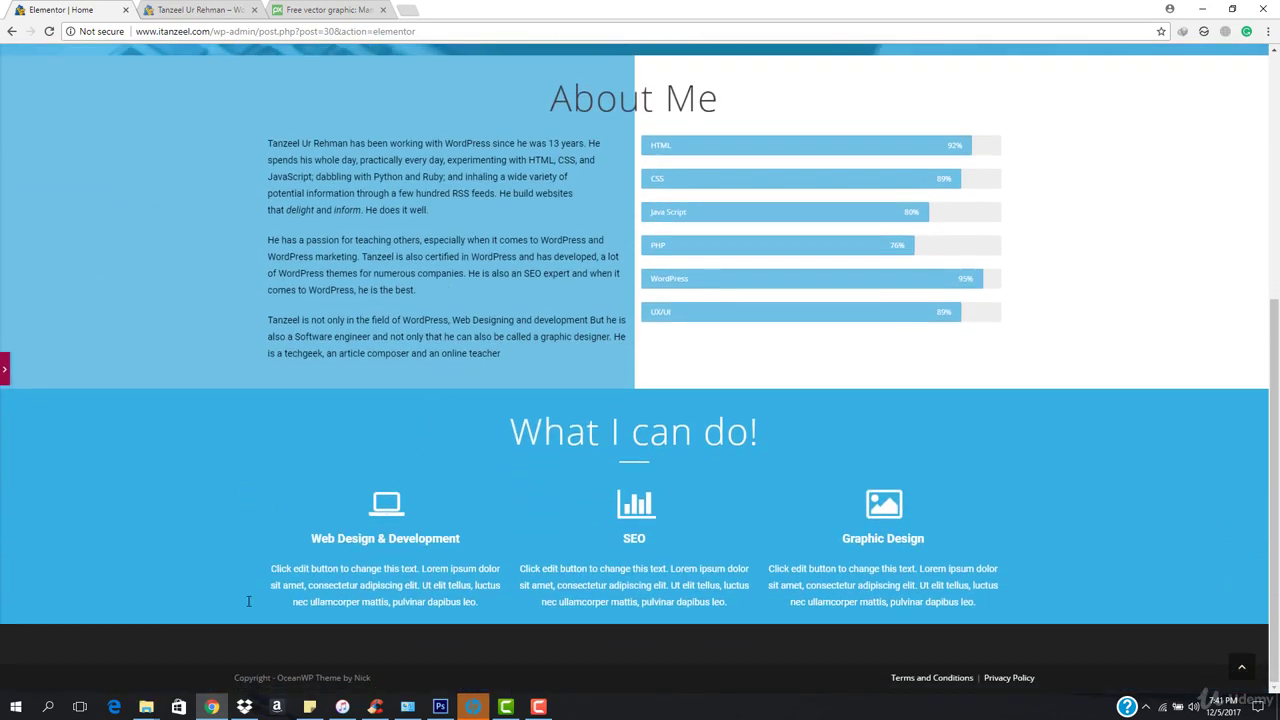
- Set the hover background color of the "What I can do!" section to the light blue #6ec1e4
{"action": "left_click", "coordinate": [4, 370]}
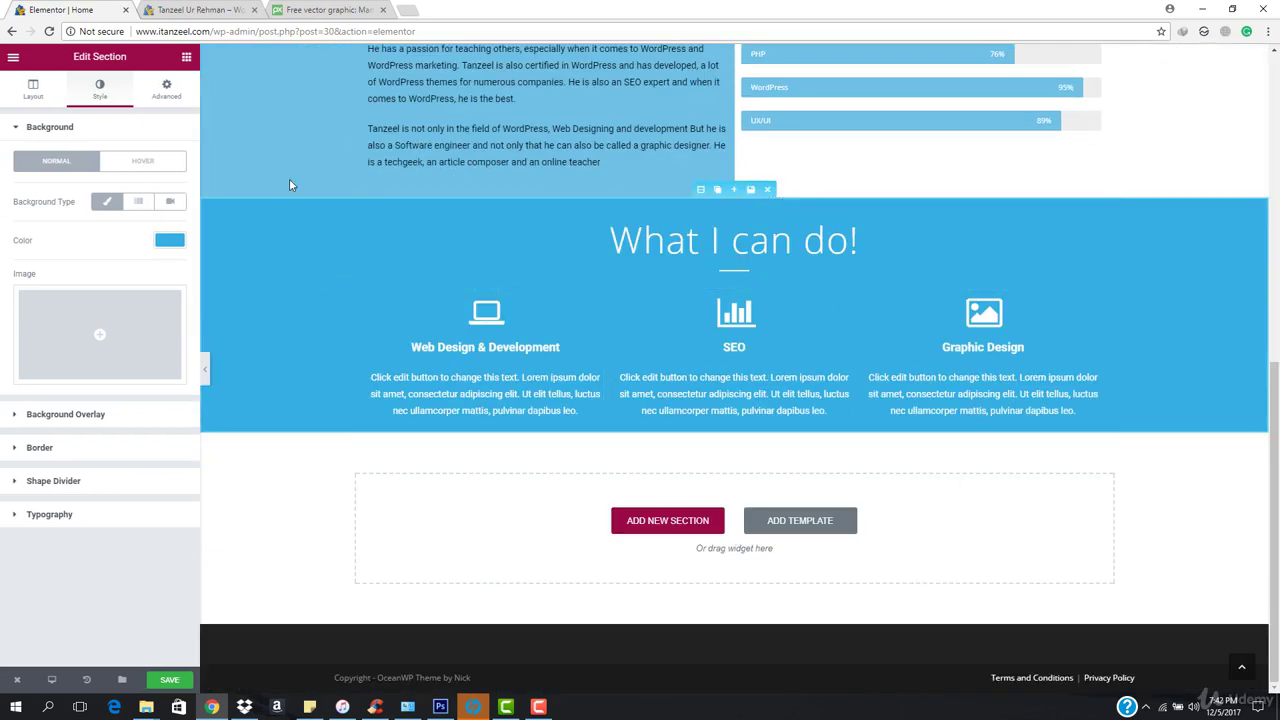
{"action": "left_click", "coordinate": [143, 164]}
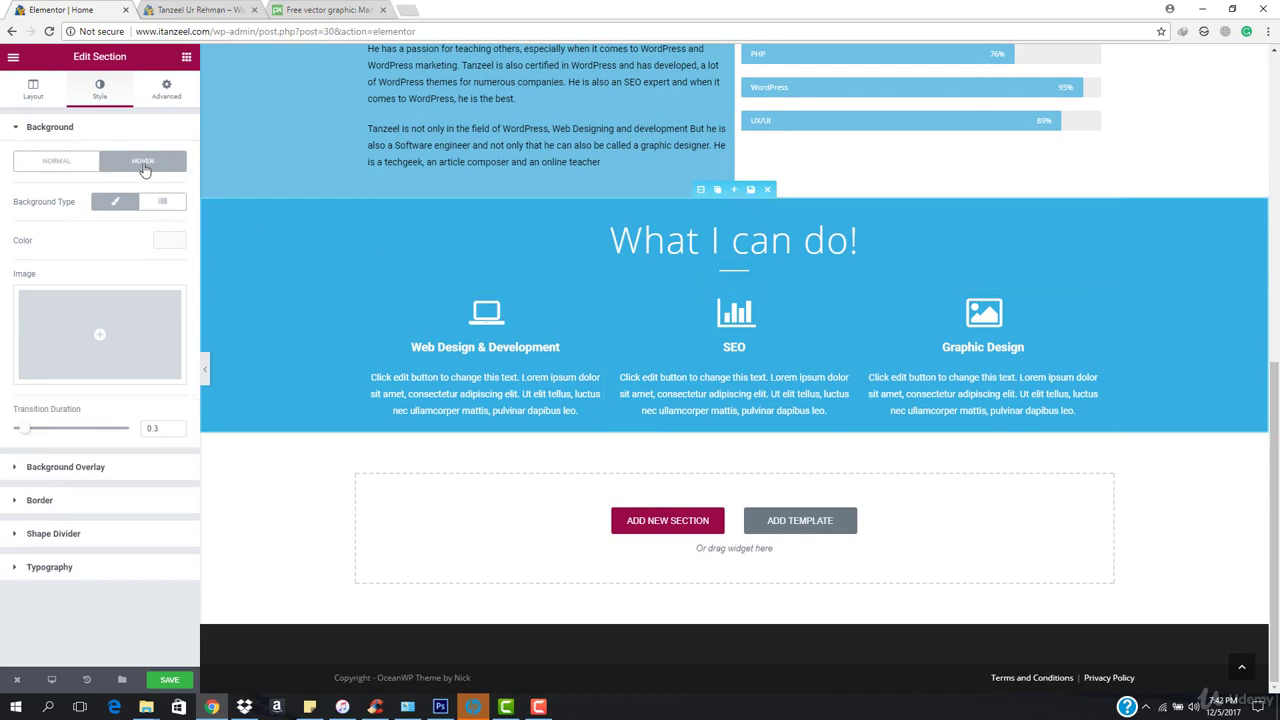
{"action": "left_click", "coordinate": [170, 242]}
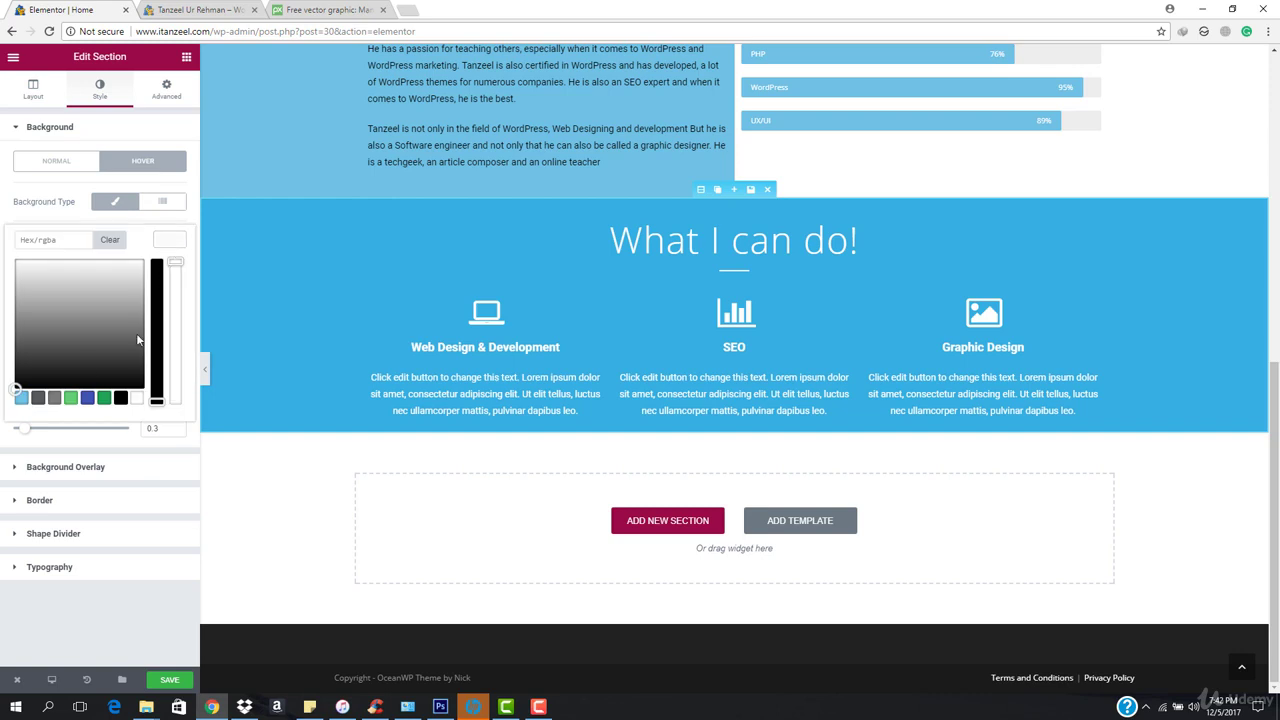
{"action": "left_click", "coordinate": [22, 398]}
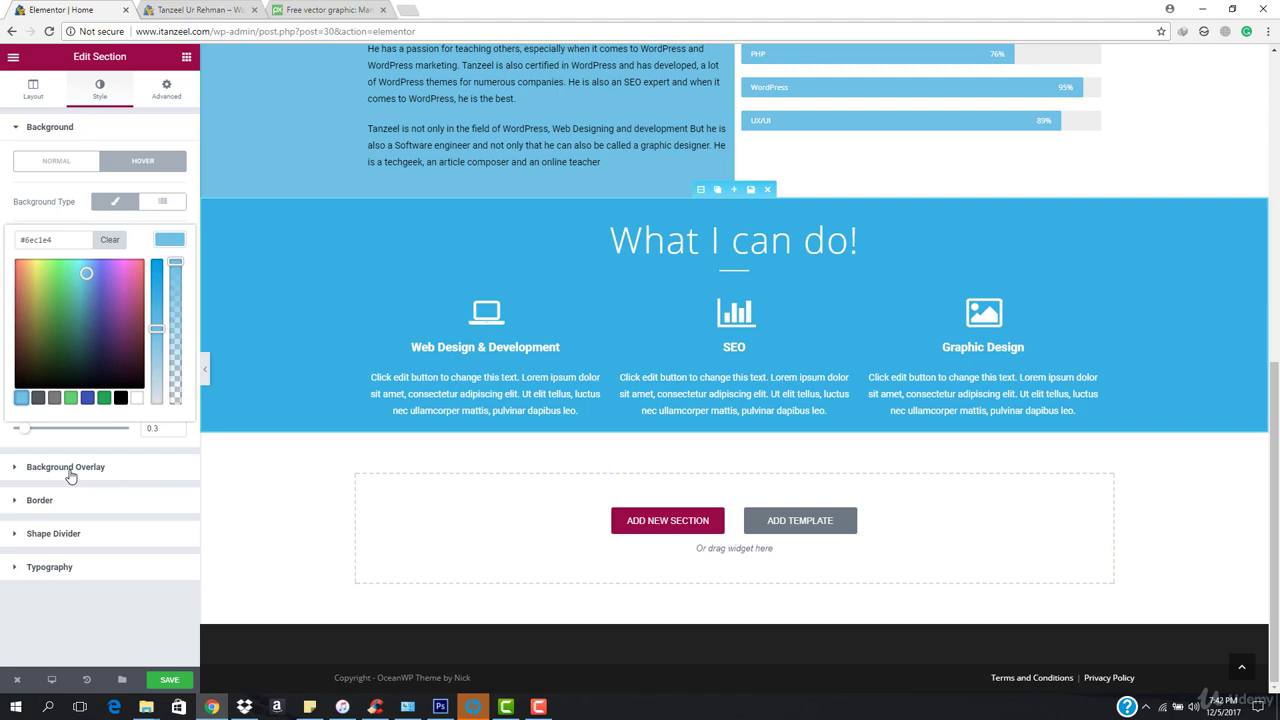
- Save the page and preview the "What I can do!" section's hover background at full width
{"action": "left_click", "coordinate": [169, 679]}
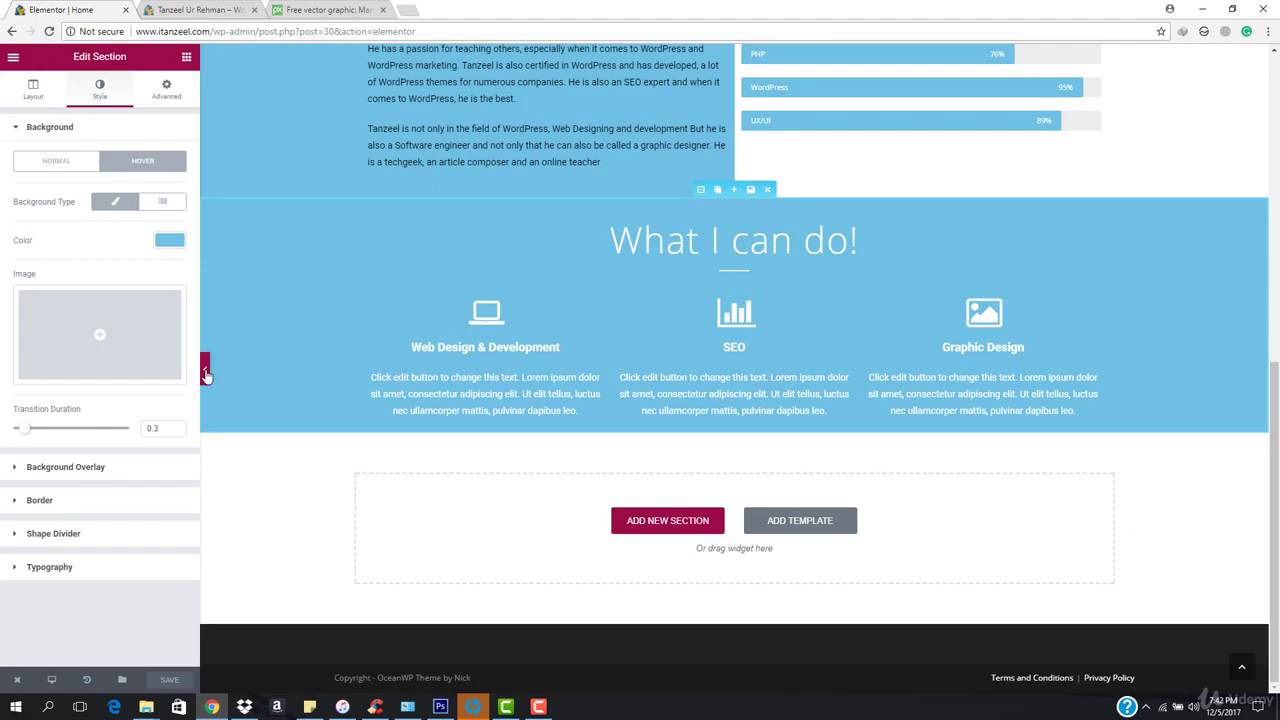
{"action": "left_click", "coordinate": [206, 370]}
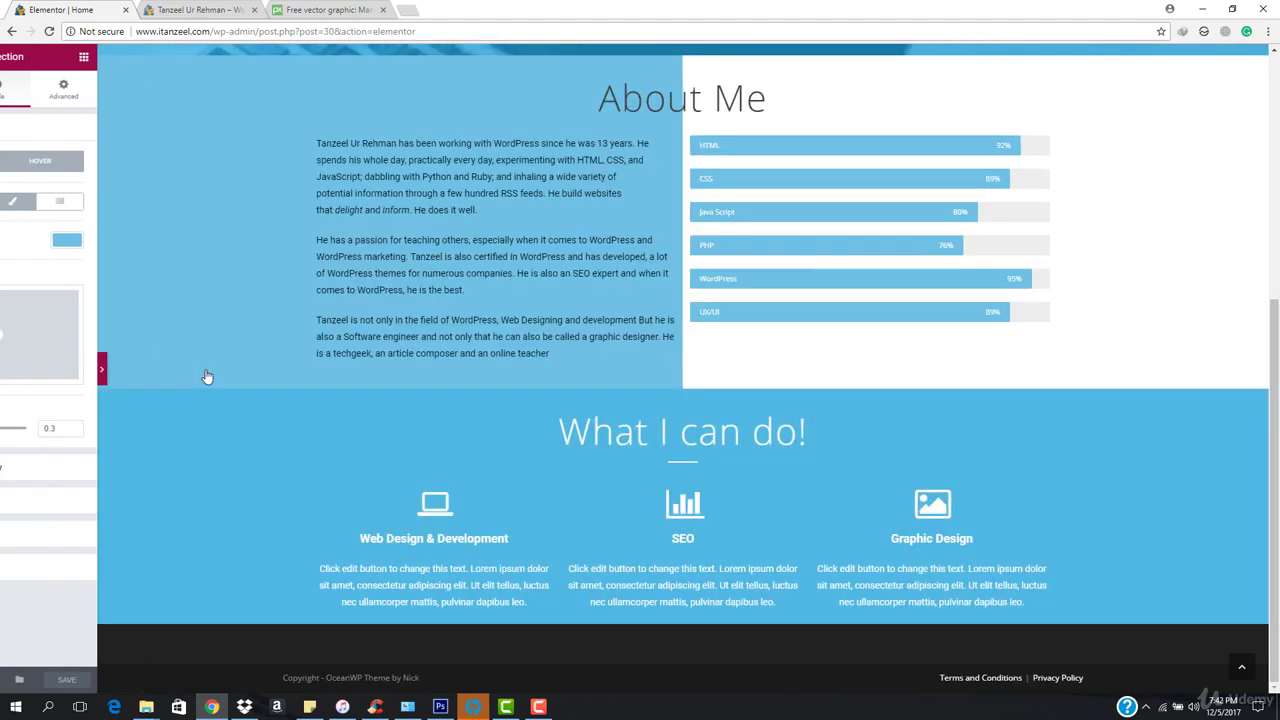
{"action": "scroll", "coordinate": [200, 340], "scroll_direction": "up", "scroll_amount": 2}
{"action": "scroll", "coordinate": [193, 295], "scroll_direction": "down", "scroll_amount": 2}
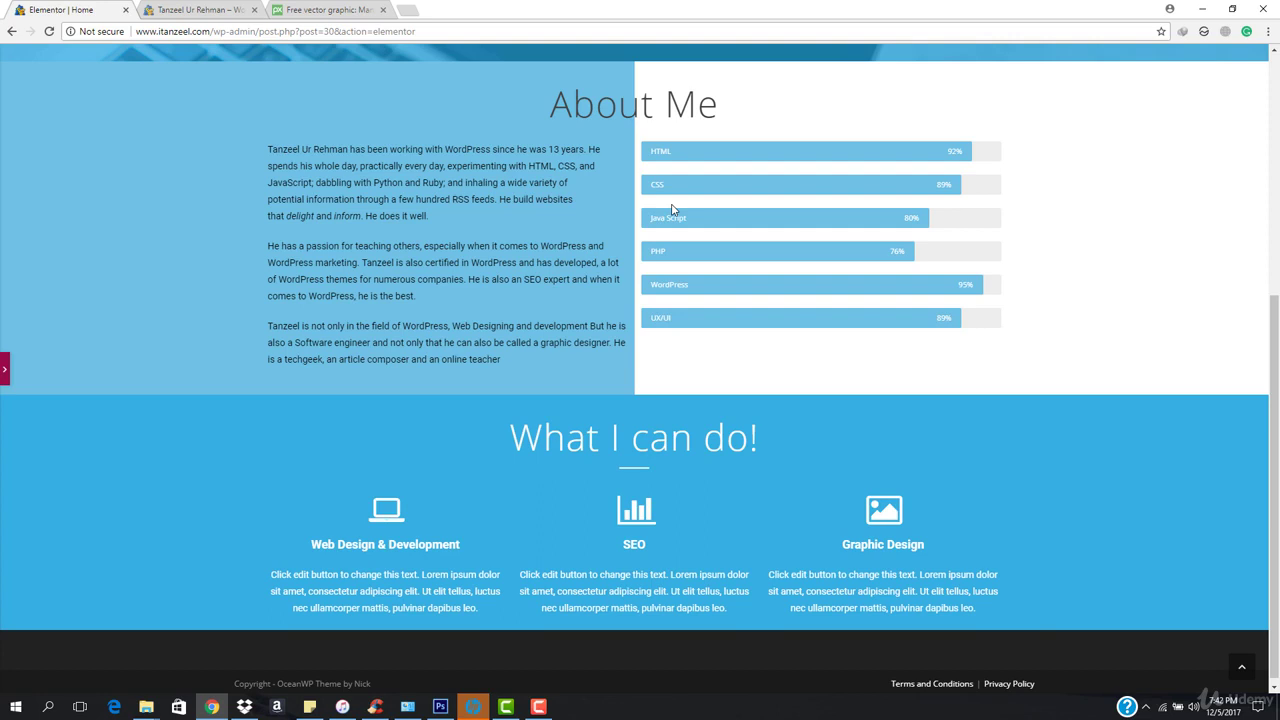
{"action": "scroll", "coordinate": [779, 227], "scroll_direction": "down", "scroll_amount": 1}
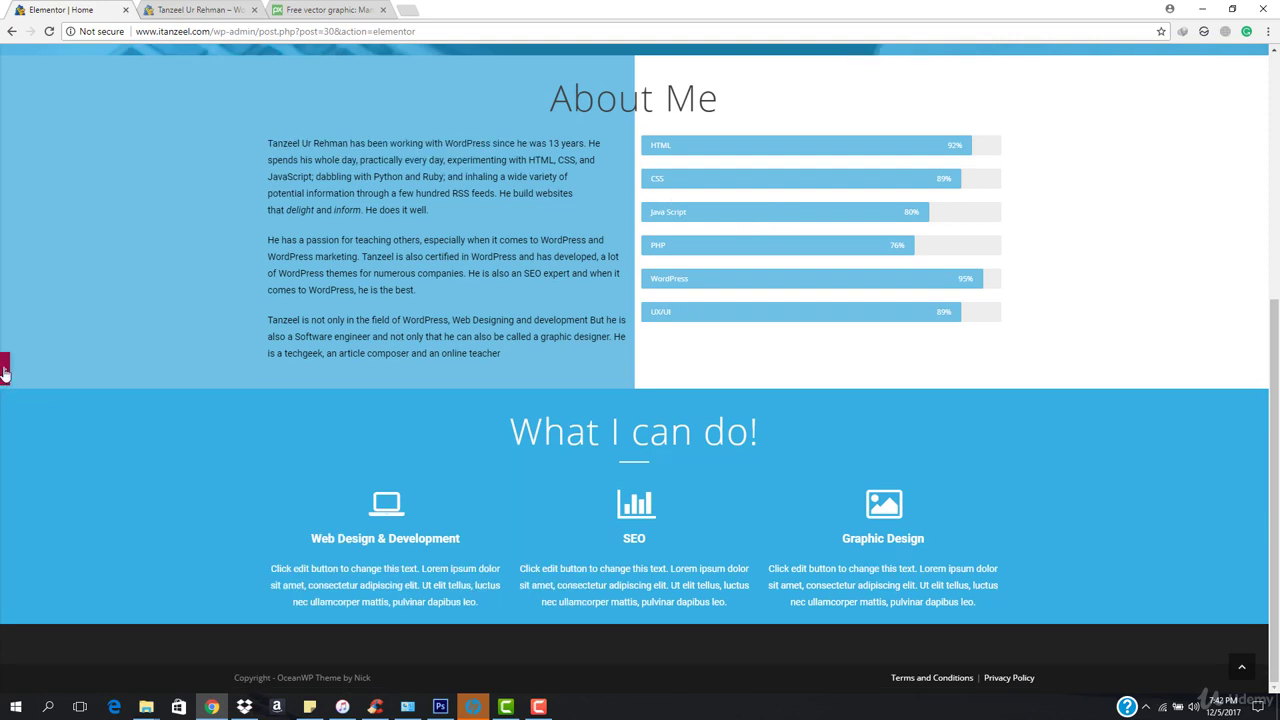
- Try black #000000 and the gray shades #545454, #3f3f3f and #b7b7b7 as the section's hover background color
{"action": "left_click", "coordinate": [4, 370]}
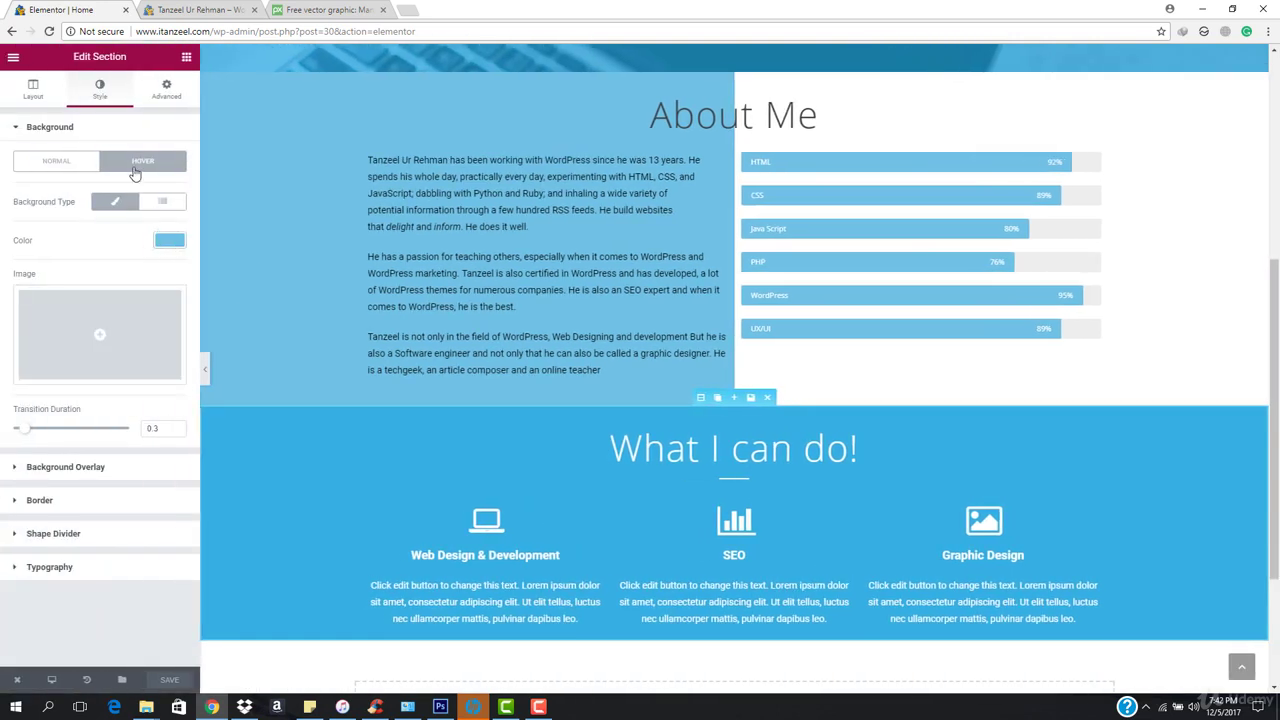
{"action": "left_click", "coordinate": [169, 243]}
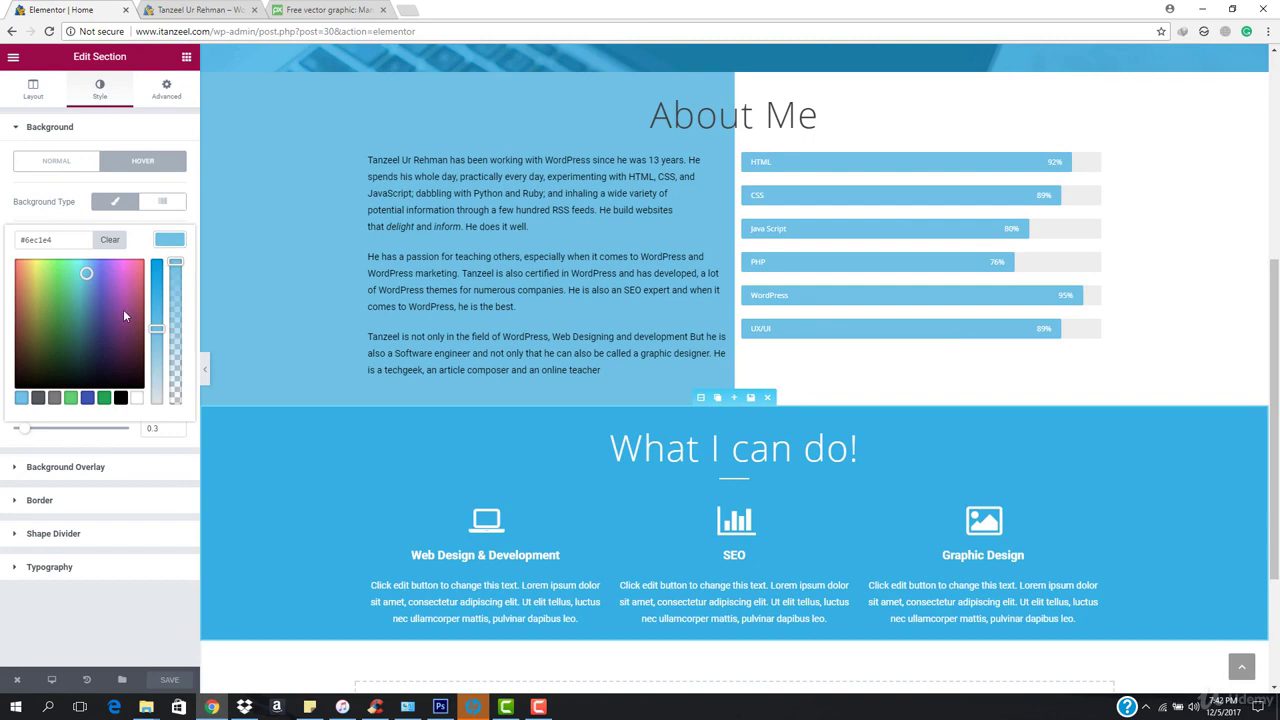
{"action": "left_click", "coordinate": [120, 398]}
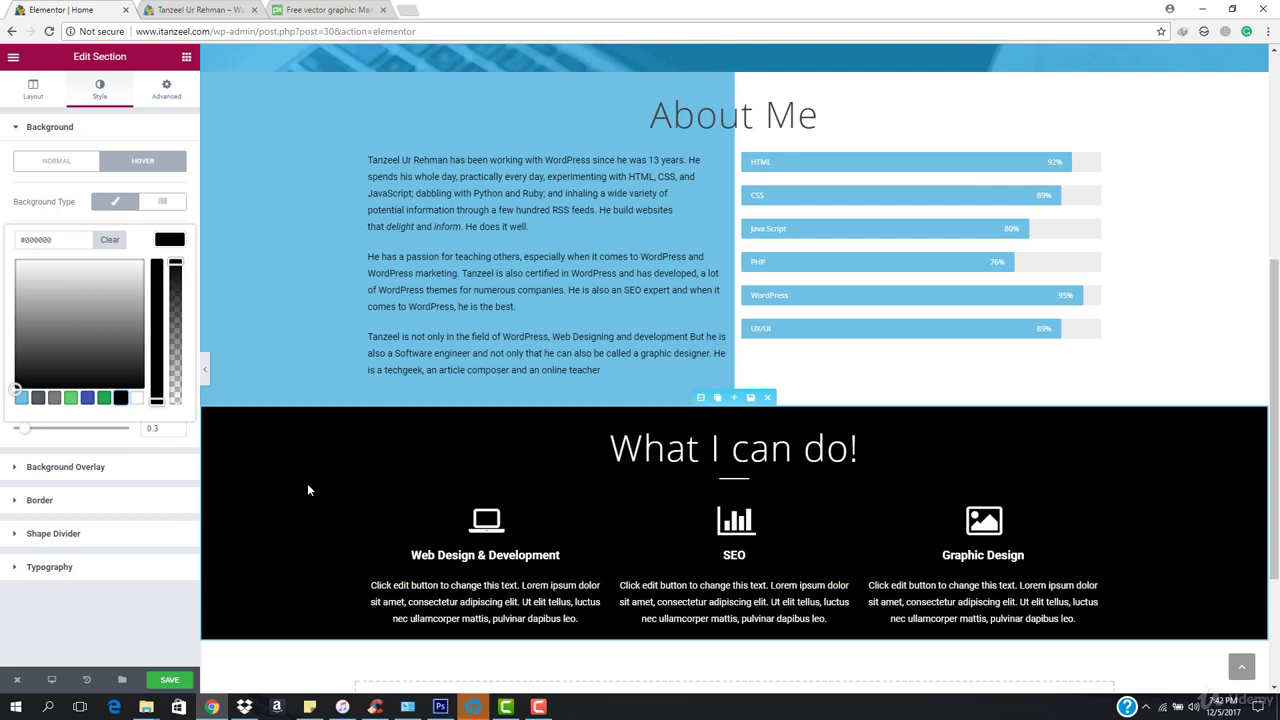
{"action": "left_click", "coordinate": [40, 346]}
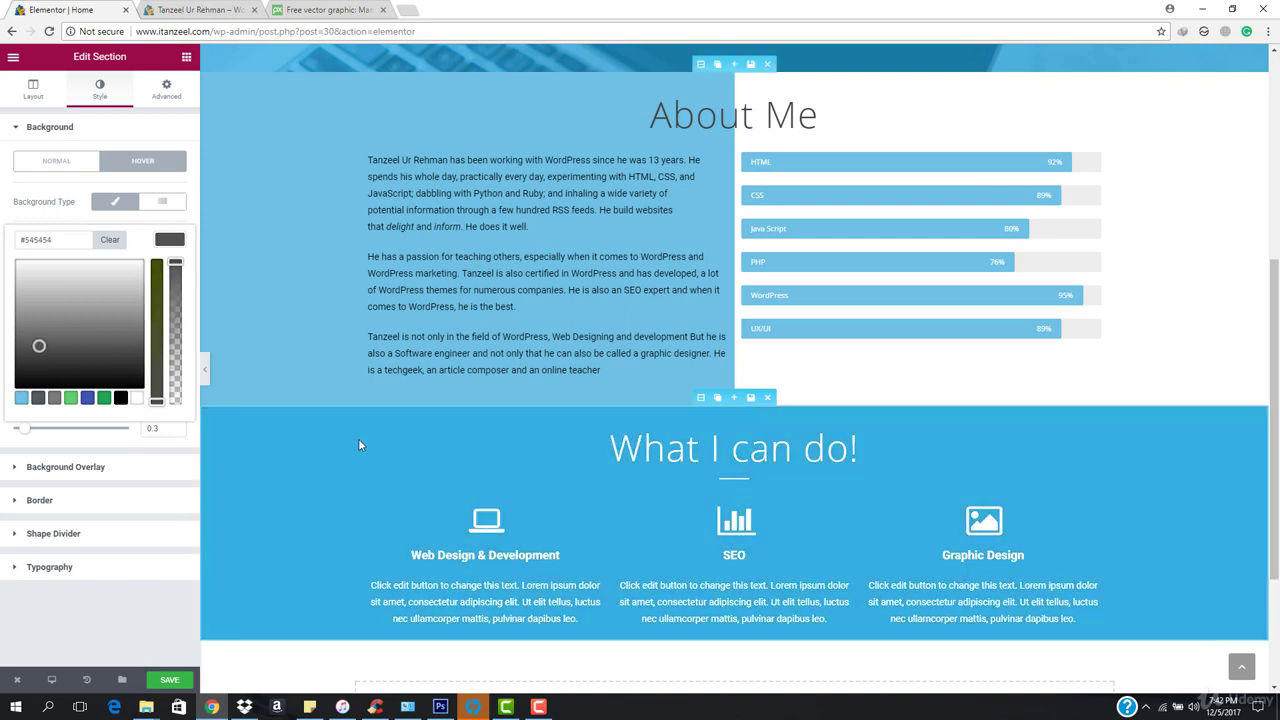
{"action": "left_click", "coordinate": [51, 326]}
{"action": "left_click", "coordinate": [24, 356]}
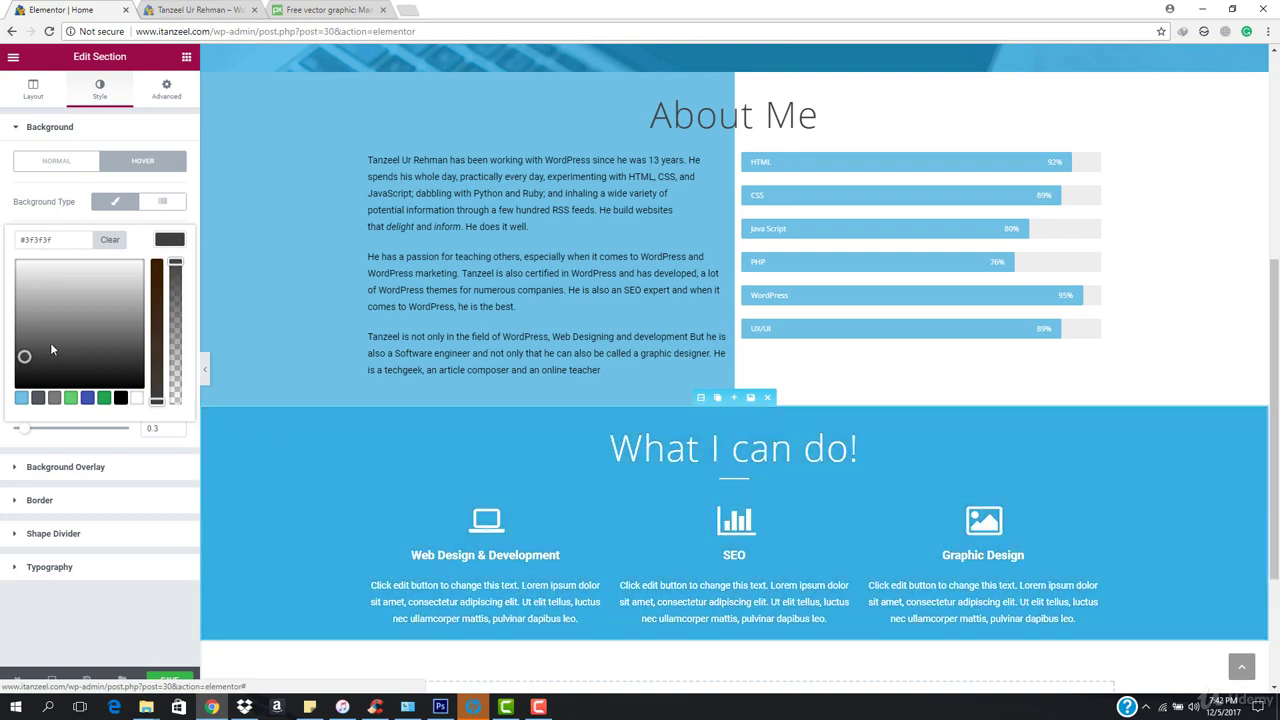
{"action": "left_click", "coordinate": [48, 322]}
{"action": "left_click", "coordinate": [44, 295]}
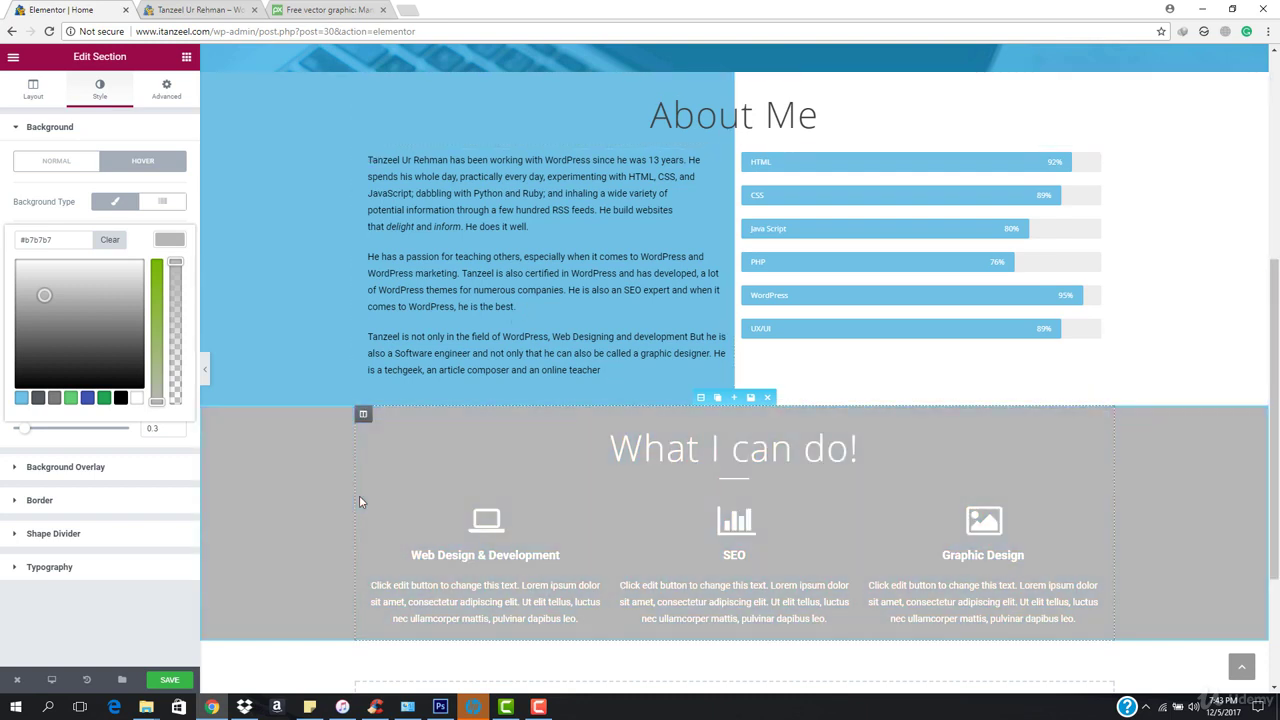
- Clear the hover background color of the "What I can do!" section
{"action": "left_click", "coordinate": [22, 398]}
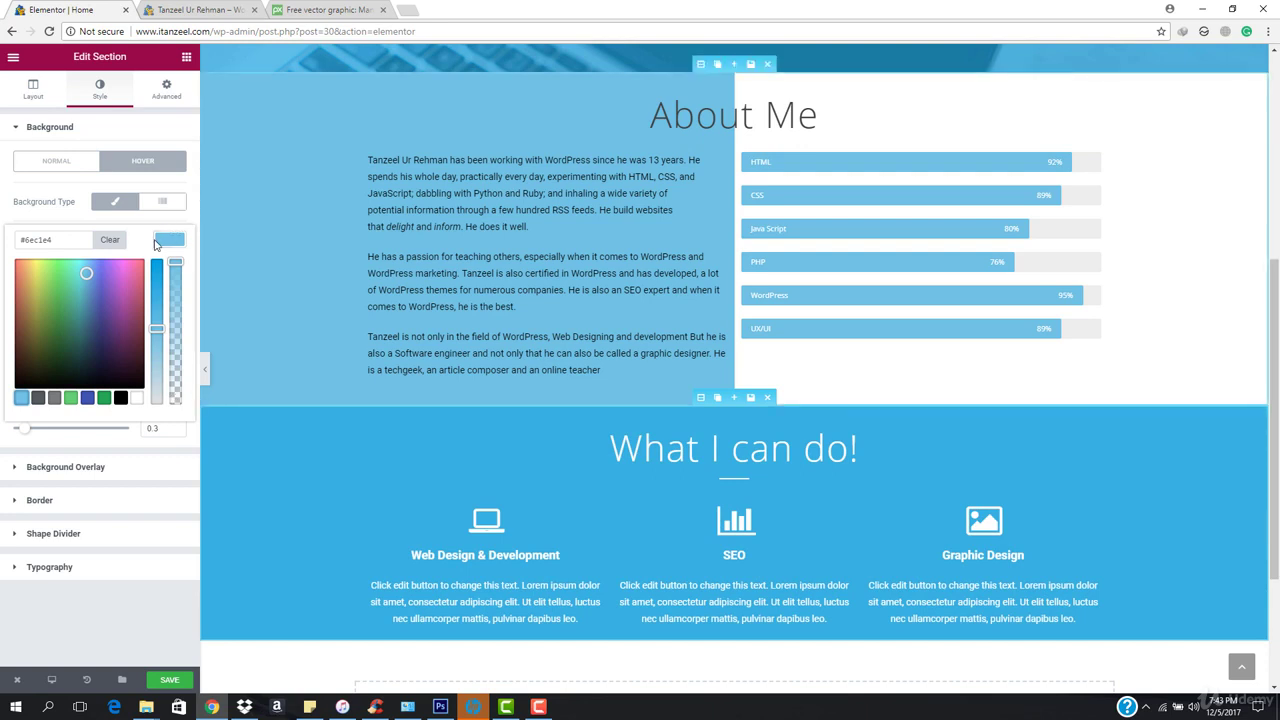
{"action": "left_click", "coordinate": [111, 242]}
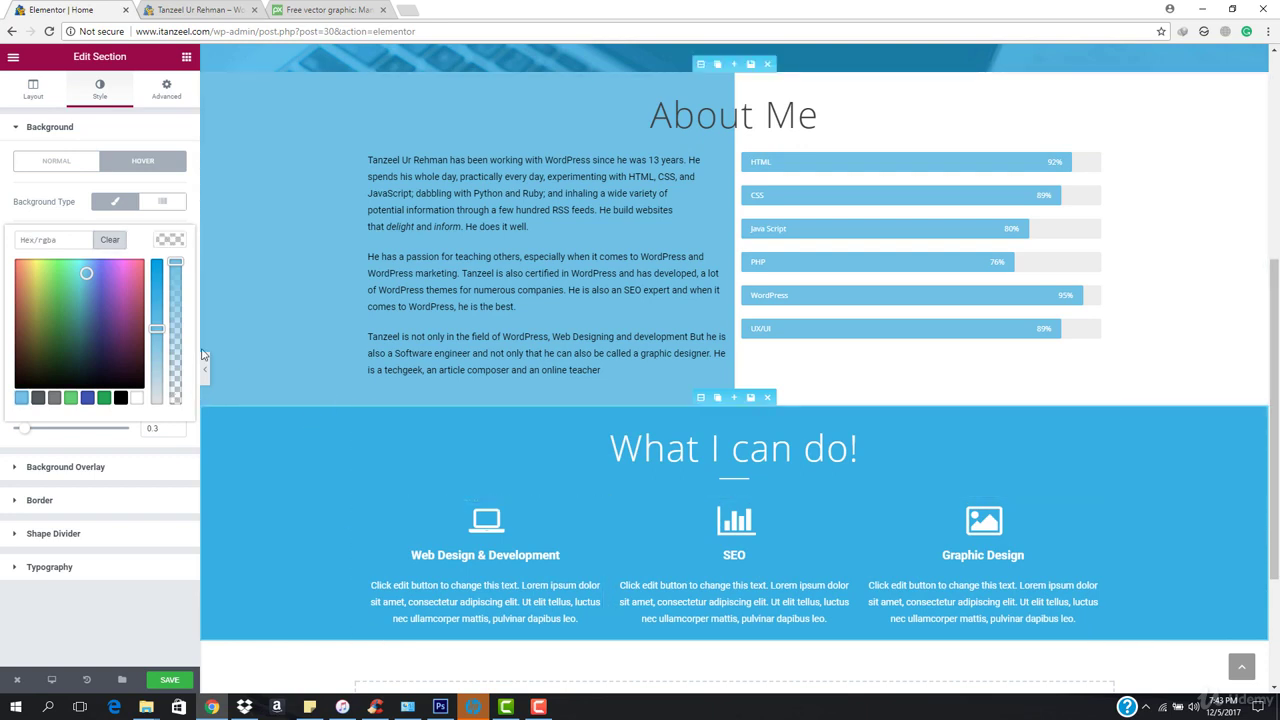
- Preview the whole page at full width, checking the "What I can do!" heading and section against the other sections
{"action": "left_click", "coordinate": [205, 370]}
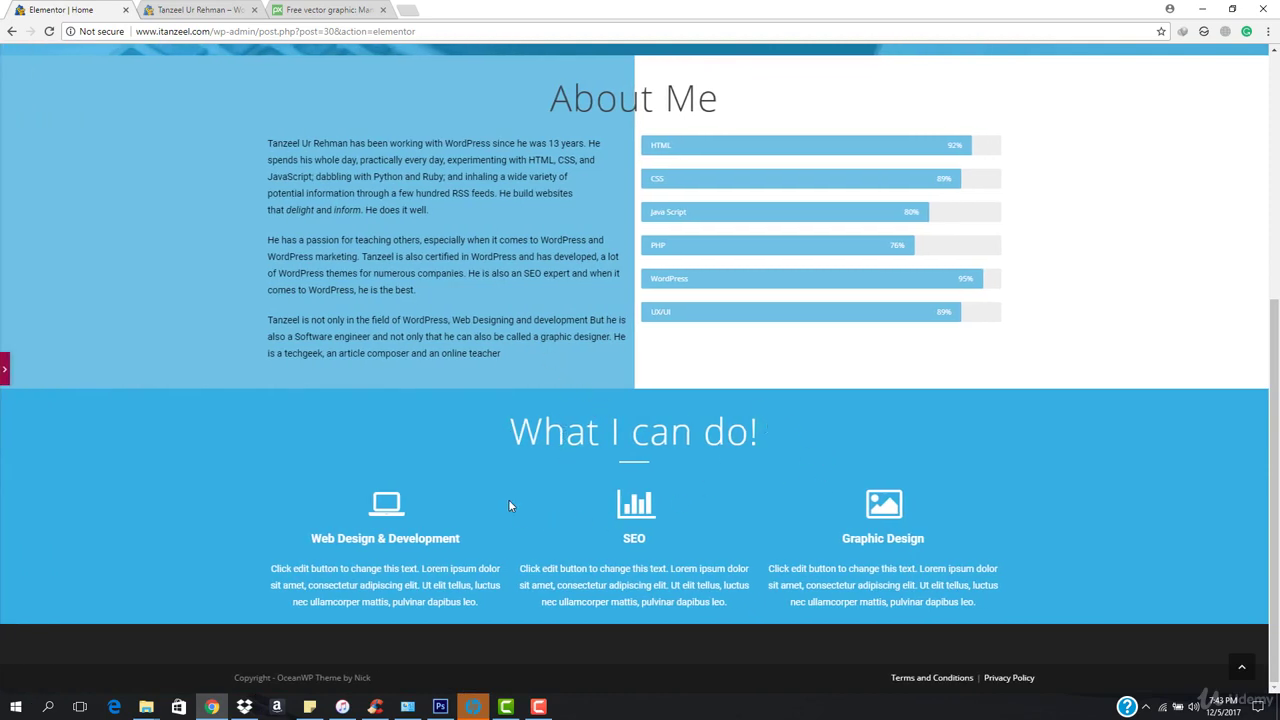
{"action": "scroll", "coordinate": [546, 490], "scroll_direction": "up", "scroll_amount": 3}
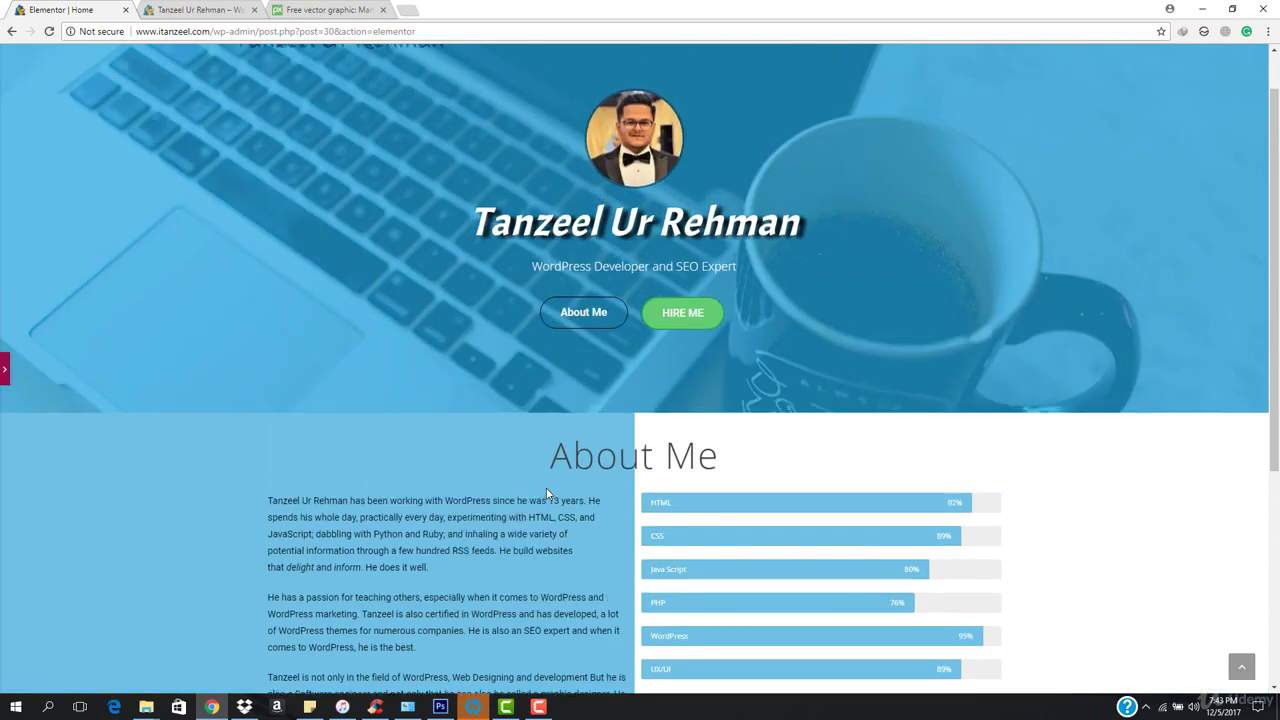
{"action": "scroll", "coordinate": [545, 487], "scroll_direction": "down", "scroll_amount": 4}
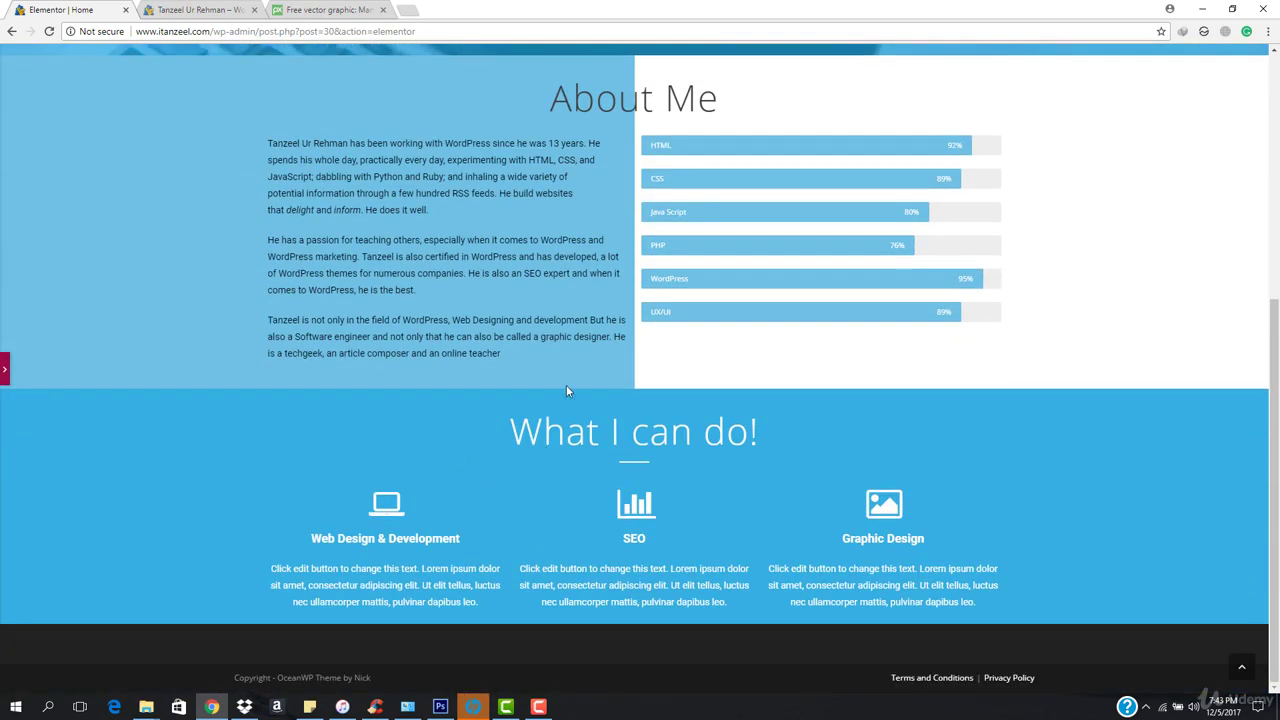
{"action": "left_click_drag", "start_coordinate": [512, 437], "coordinate": [911, 440]}
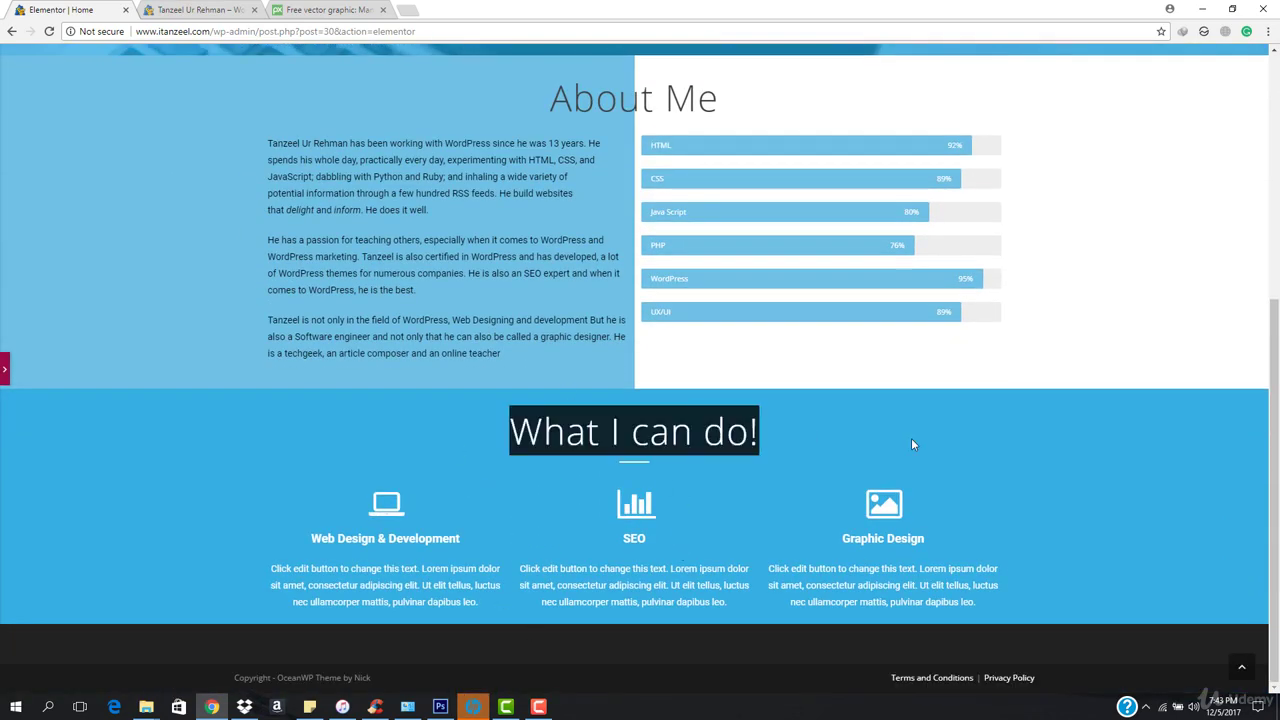
{"action": "left_click", "coordinate": [700, 445]}
{"action": "scroll", "coordinate": [652, 447], "scroll_direction": "up", "scroll_amount": 4}
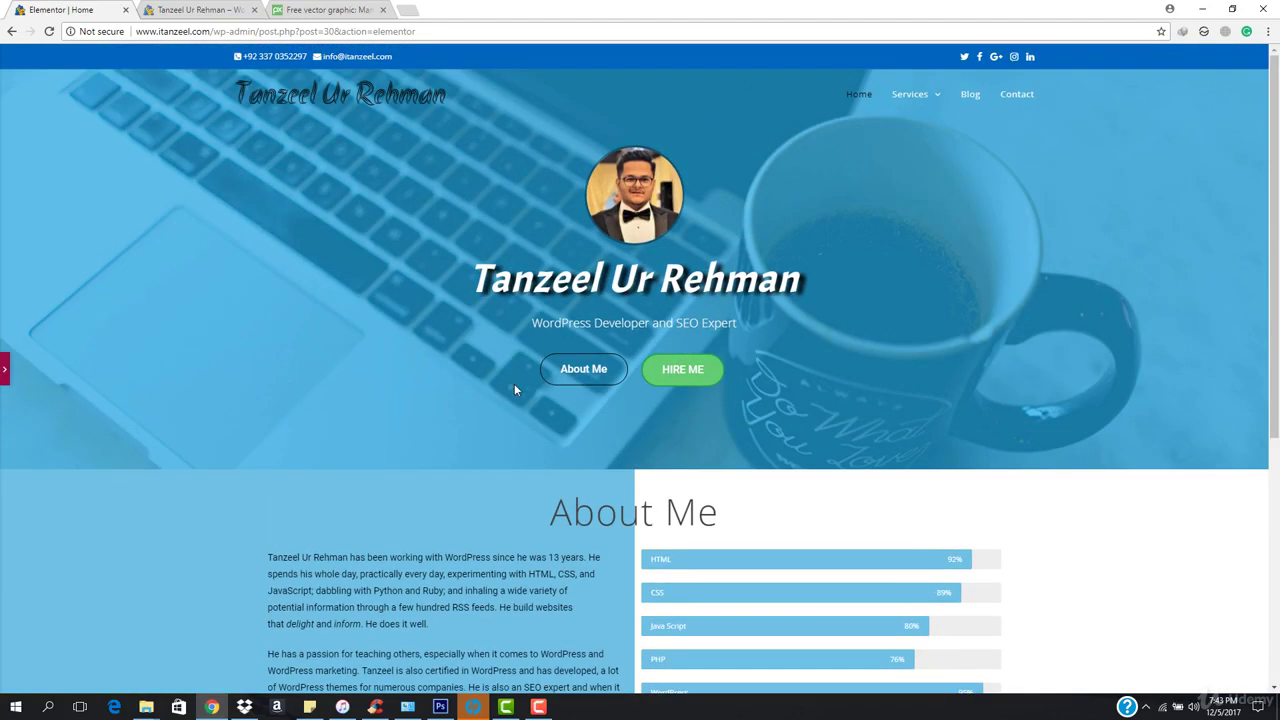
{"action": "scroll", "coordinate": [514, 385], "scroll_direction": "down", "scroll_amount": 4}
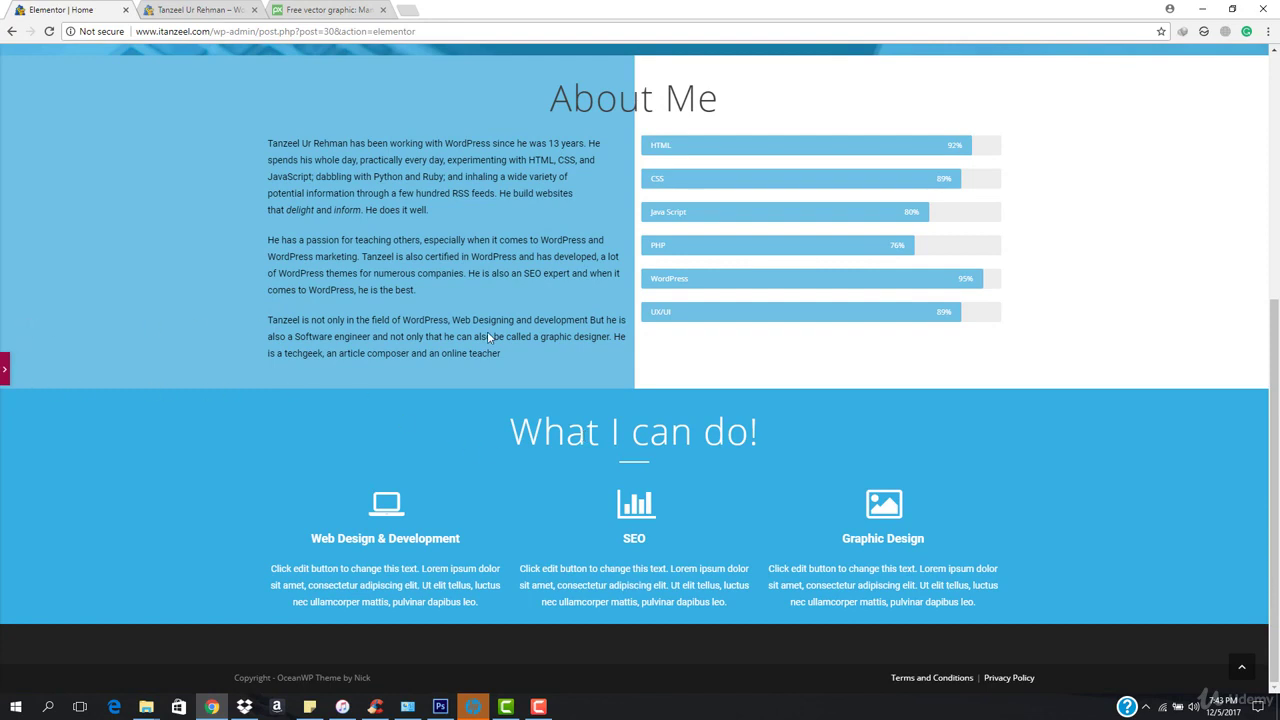
- Add a new single-column section below the "What I can do!" section
{"action": "left_click", "coordinate": [3, 369]}
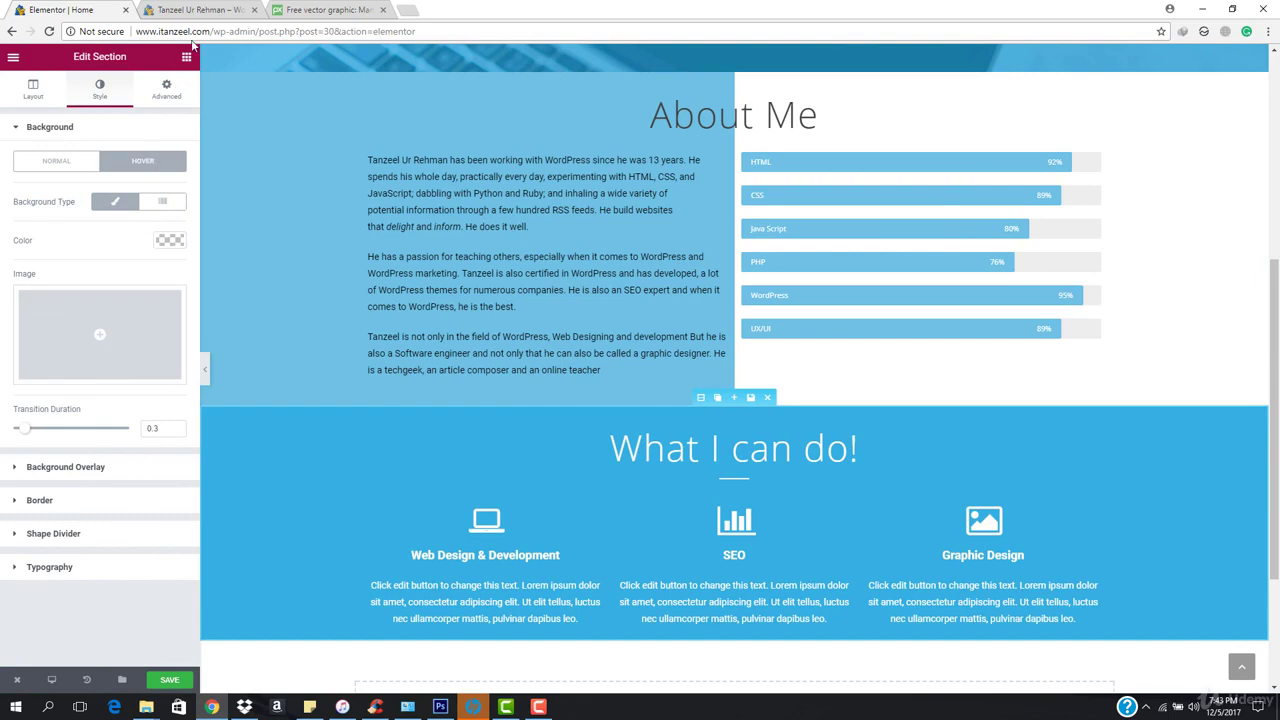
{"action": "left_click", "coordinate": [186, 58]}
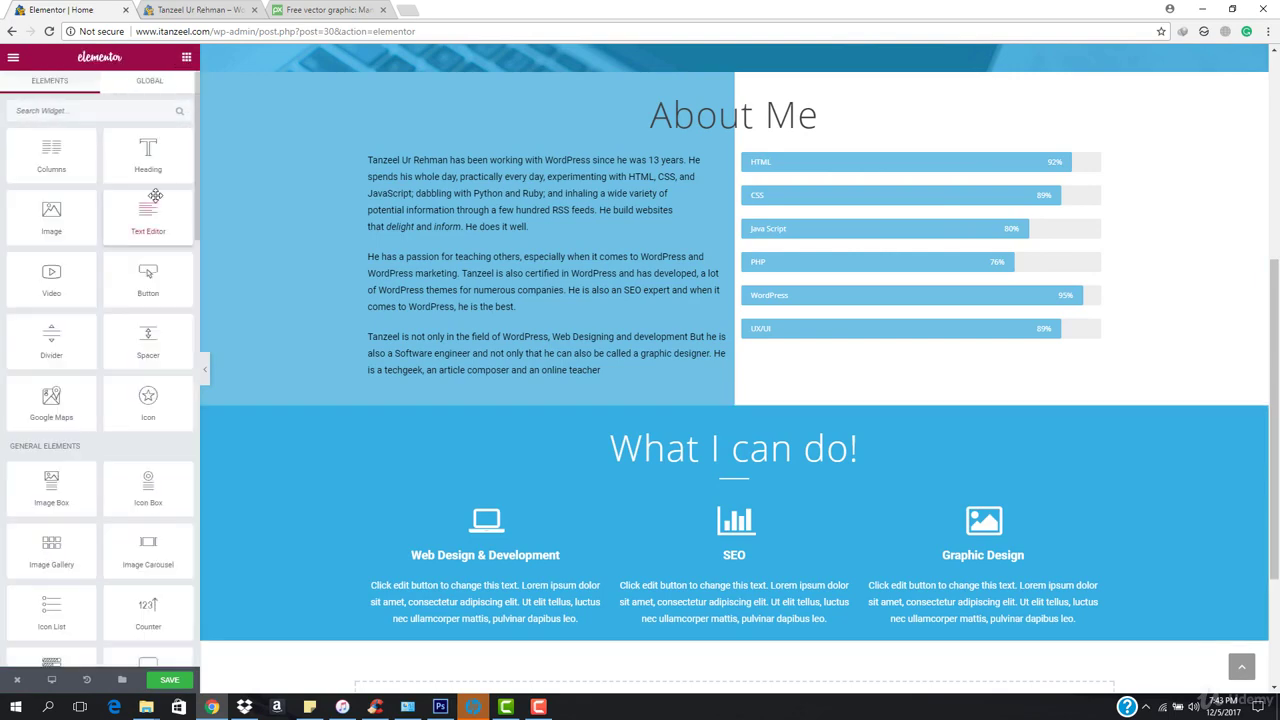
{"action": "scroll", "coordinate": [803, 398], "scroll_direction": "down", "scroll_amount": 2}
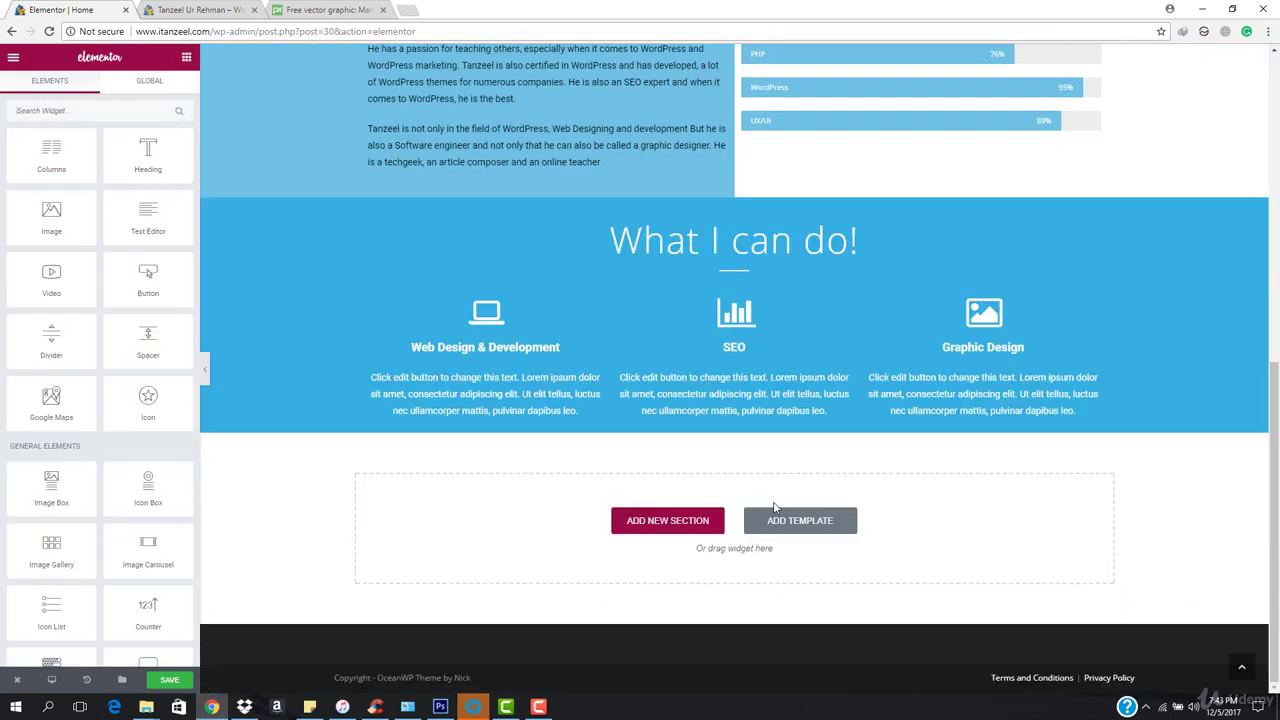
{"action": "left_click", "coordinate": [652, 524]}
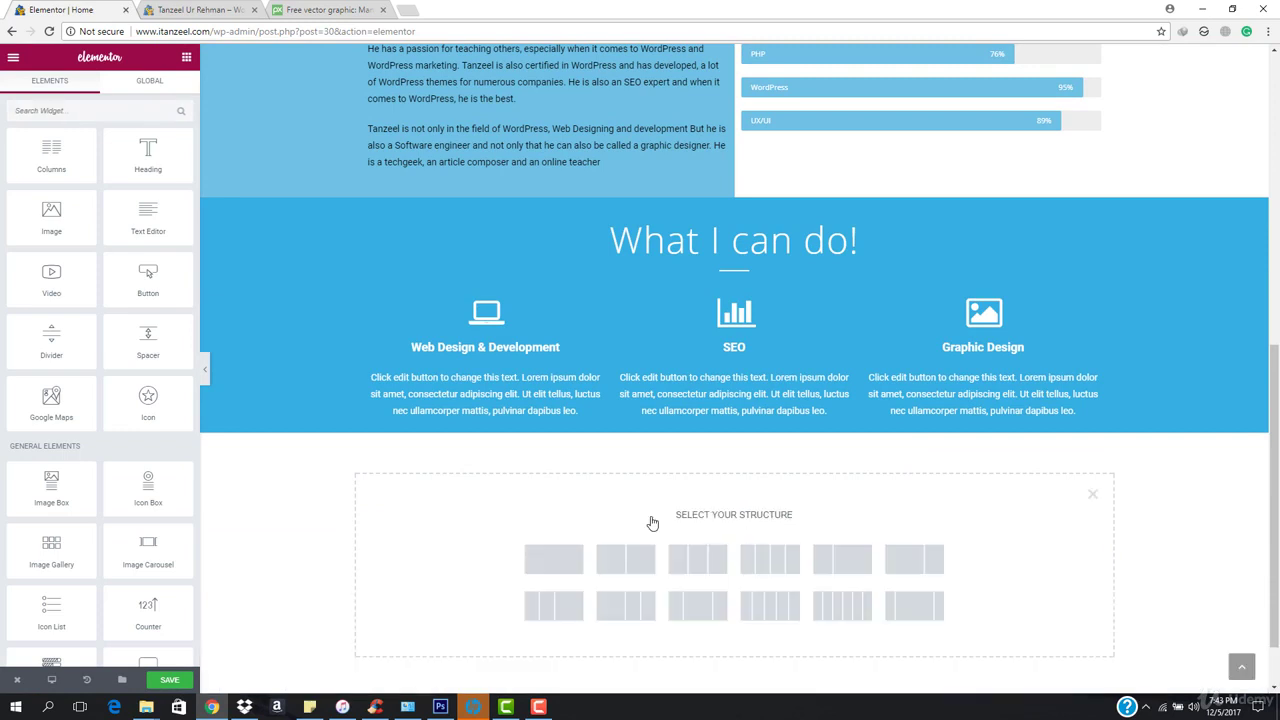
{"action": "left_click", "coordinate": [546, 565]}
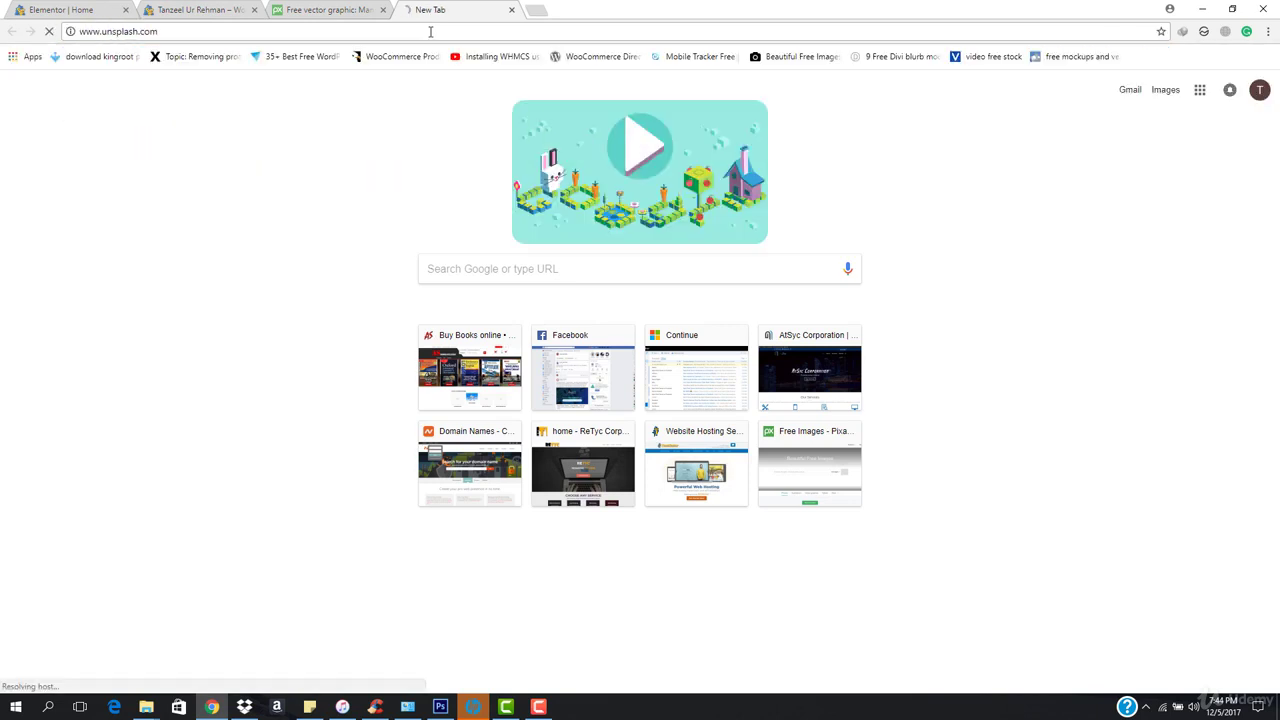
- Browse Unsplash's Computer images and download the close-up photo of an open laptop on a dark desk
{"action": "key", "text": "ctrl+1"}
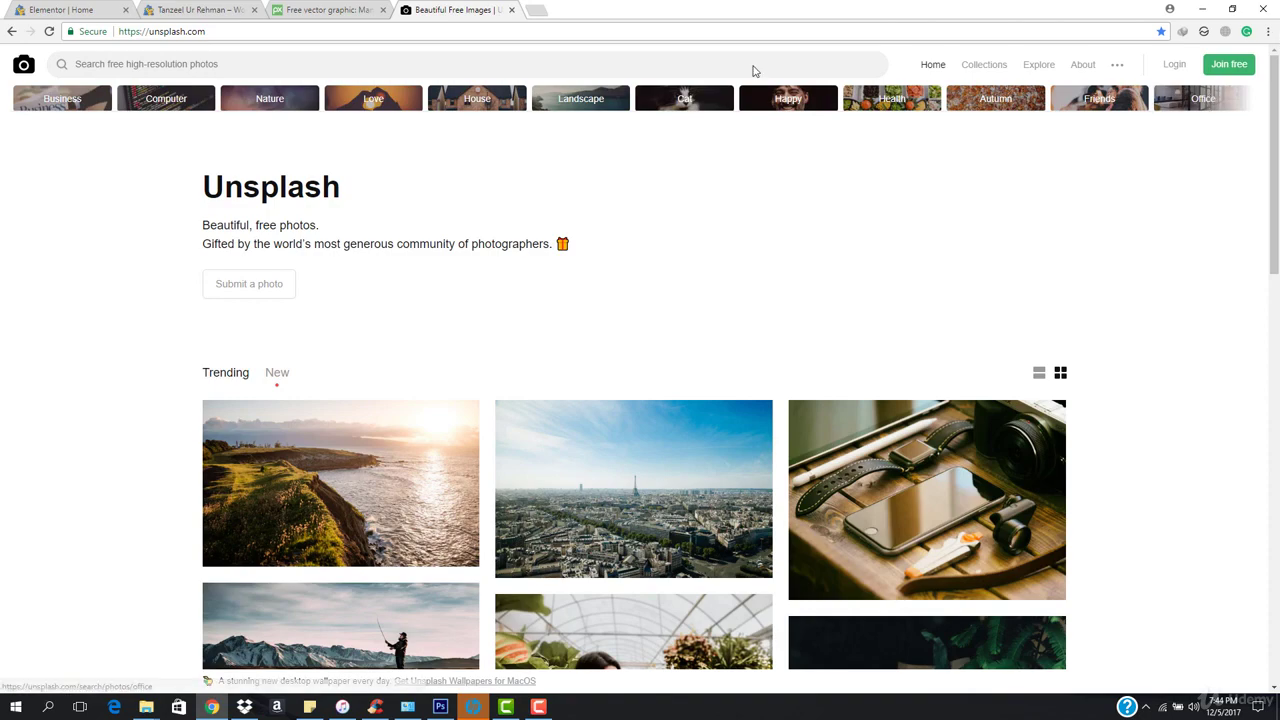
{"action": "left_click", "coordinate": [171, 100]}
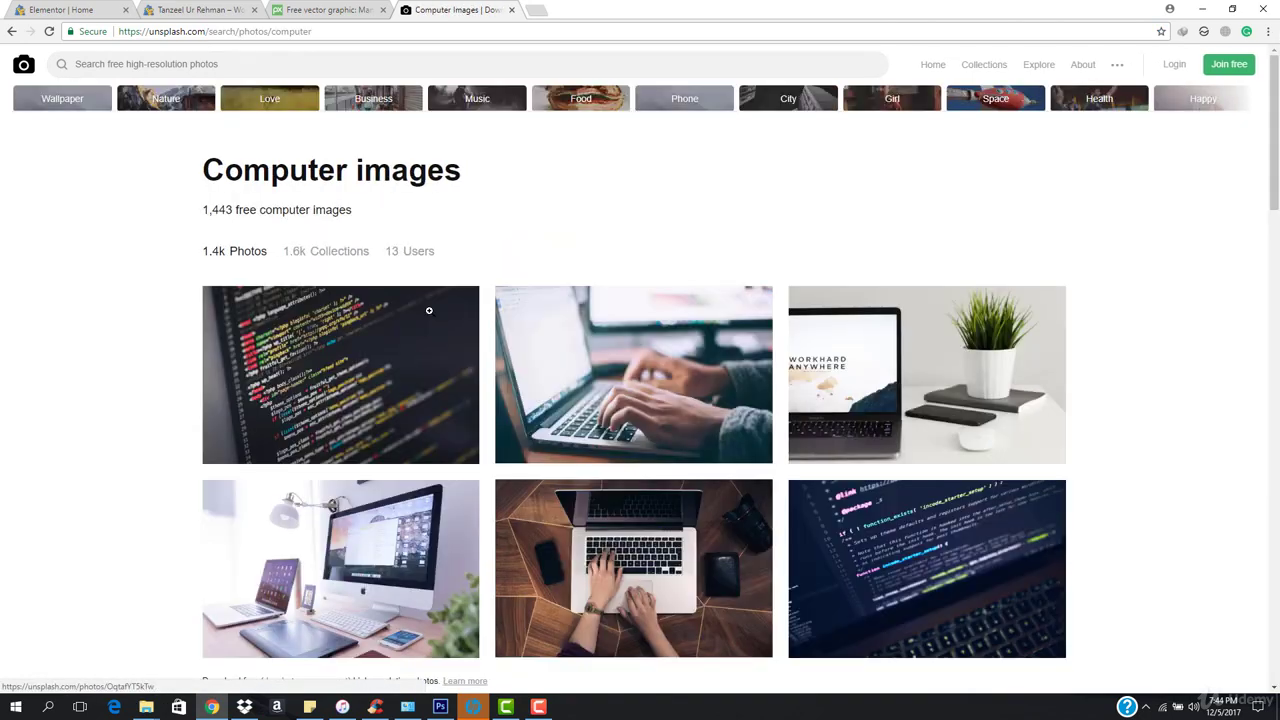
{"action": "scroll", "coordinate": [428, 314], "scroll_direction": "down", "scroll_amount": 3}
{"action": "scroll", "coordinate": [456, 401], "scroll_direction": "down", "scroll_amount": 2}
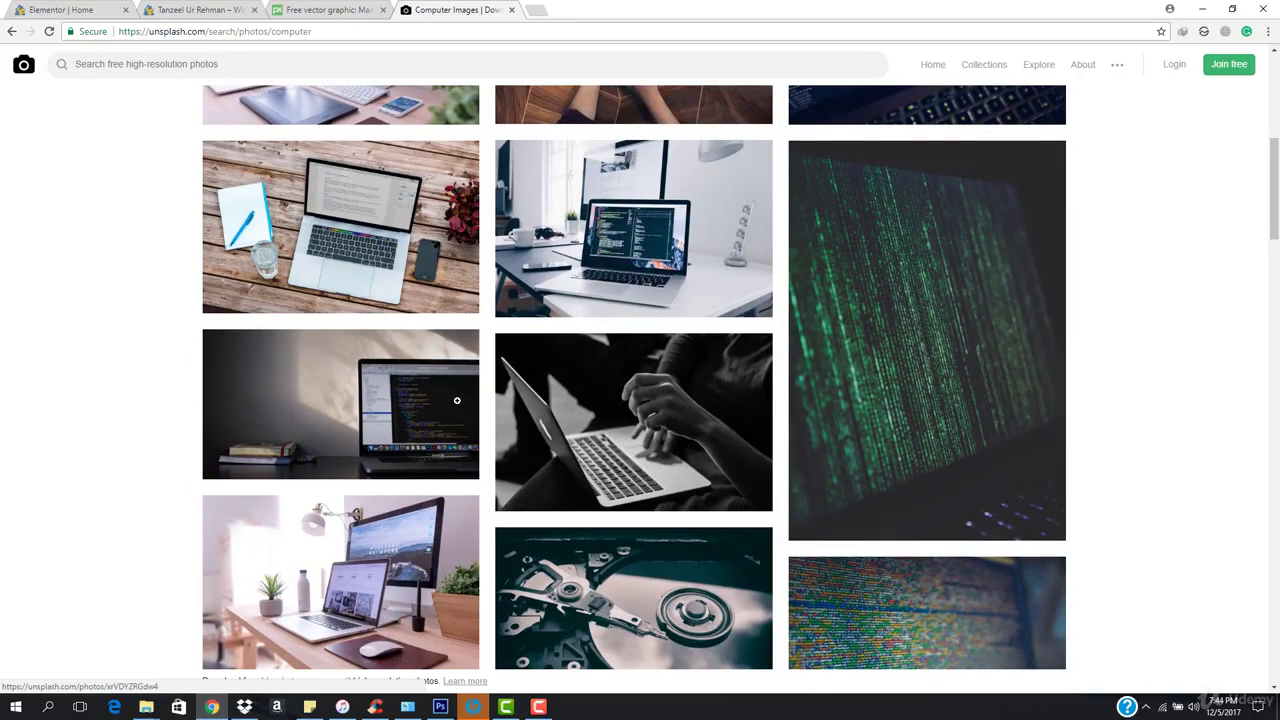
{"action": "scroll", "coordinate": [456, 400], "scroll_direction": "down", "scroll_amount": 3}
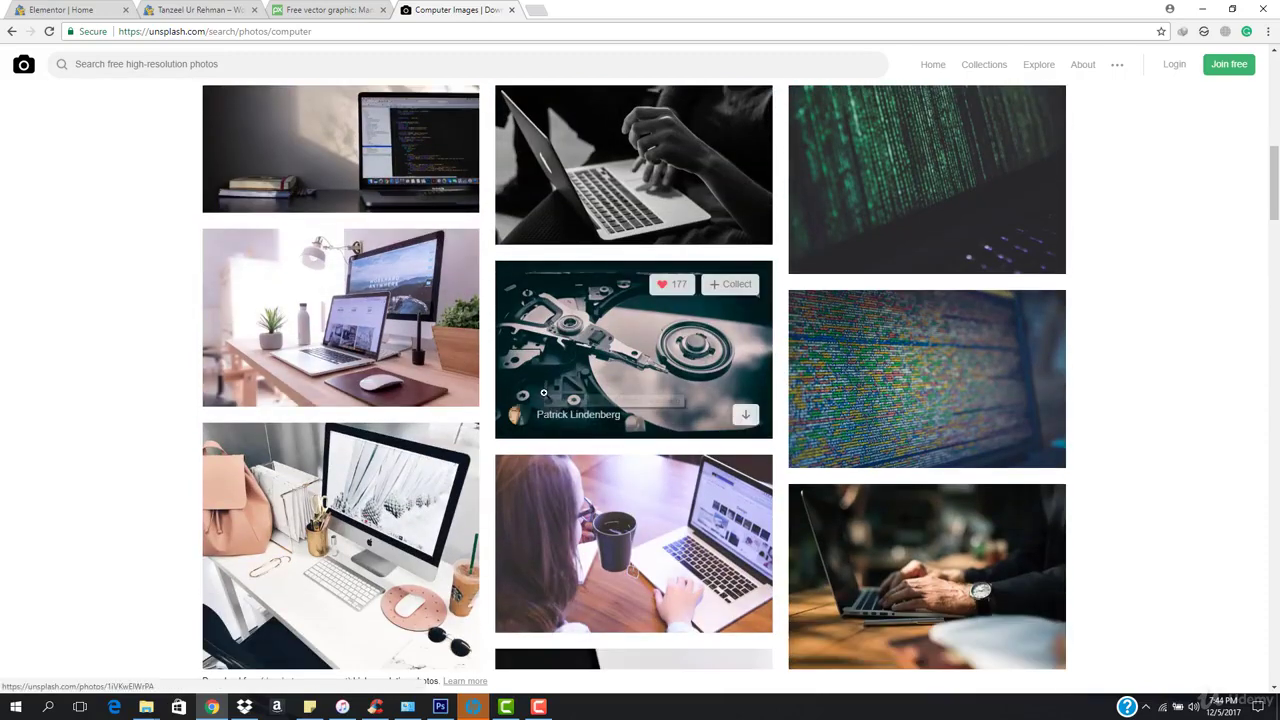
{"action": "scroll", "coordinate": [545, 400], "scroll_direction": "down", "scroll_amount": 3}
{"action": "scroll", "coordinate": [545, 400], "scroll_direction": "down", "scroll_amount": 2}
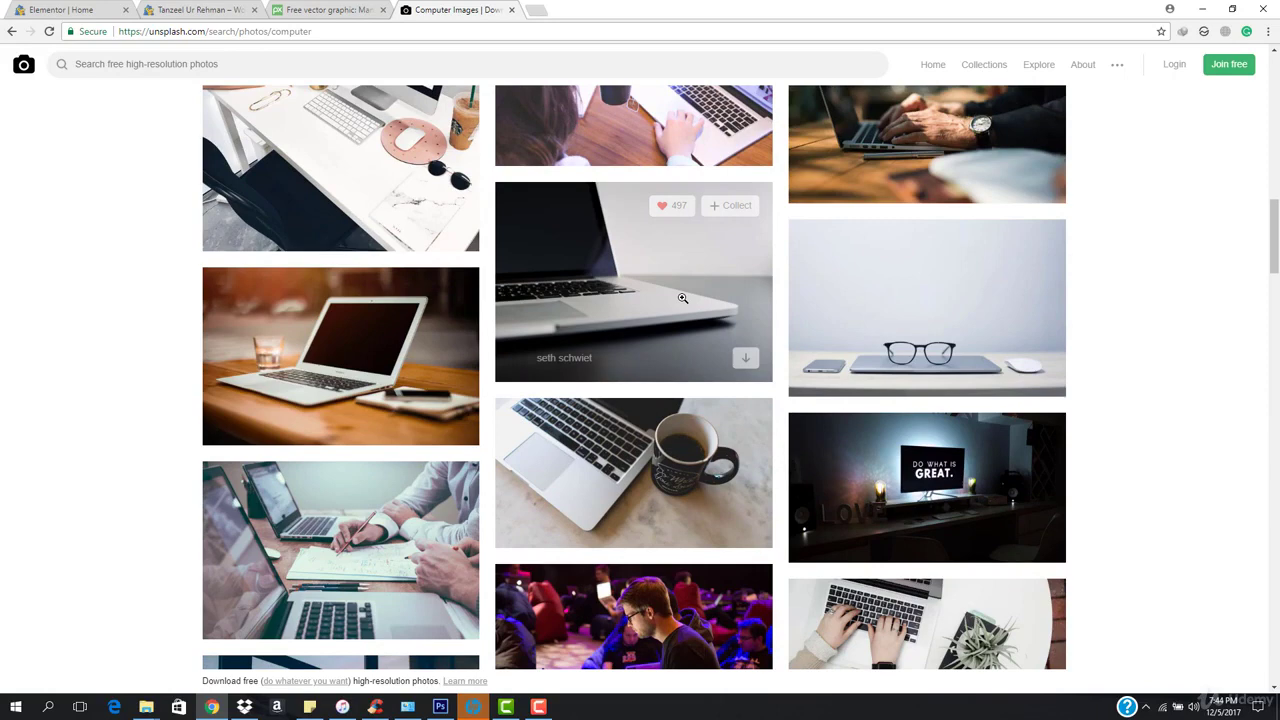
{"action": "left_click", "coordinate": [684, 303]}
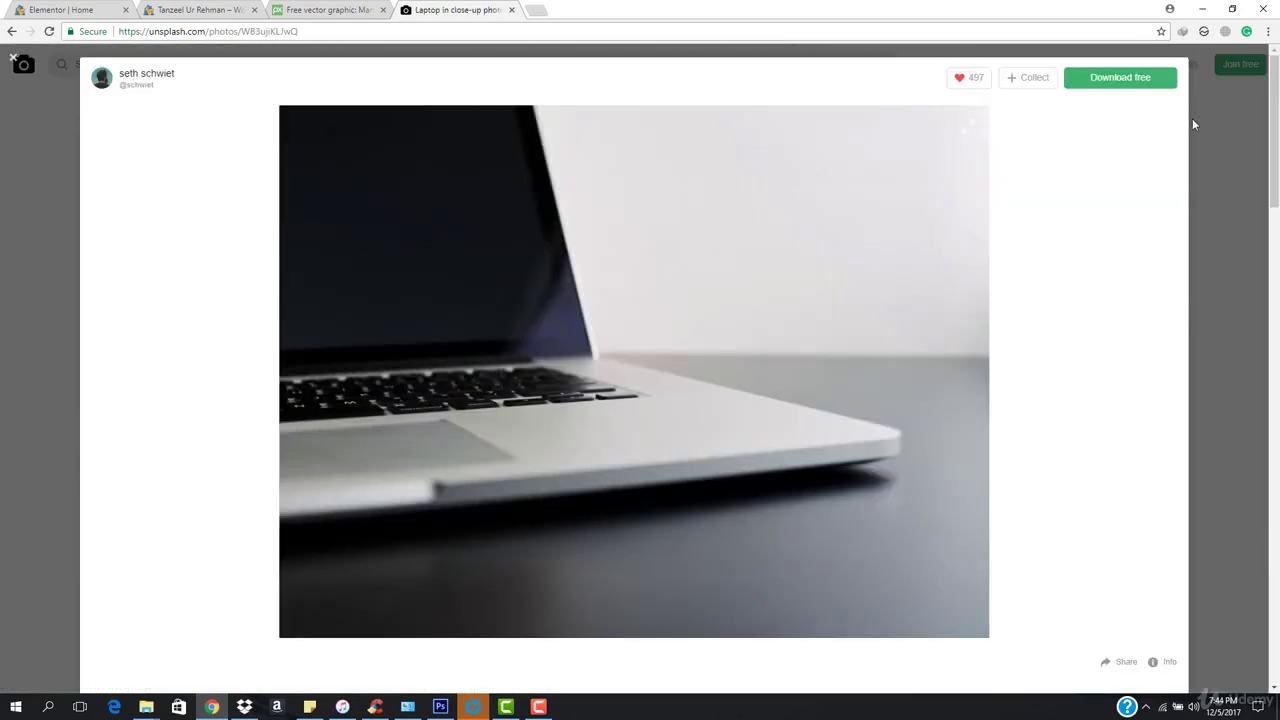
{"action": "left_click", "coordinate": [1127, 90]}
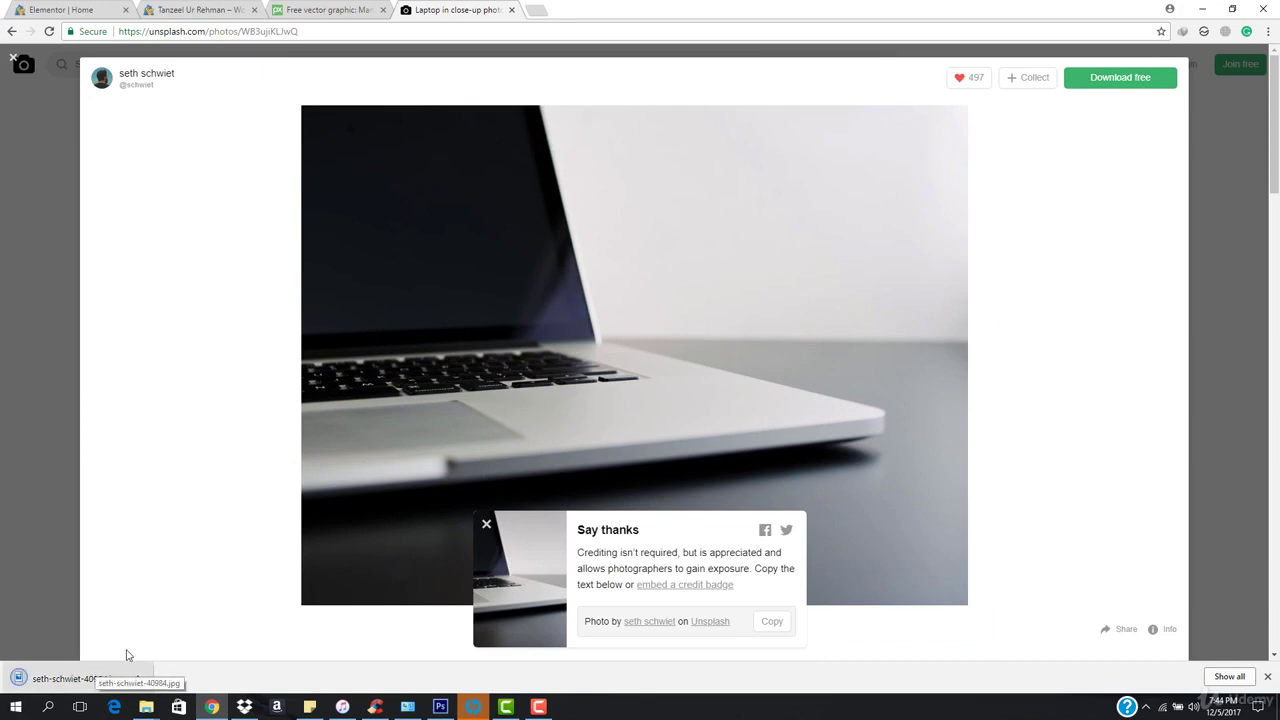
- Place the downloaded laptop photo in Photoshop's Untitled-1 document and scale it to 27.84% so it spans the canvas width
{"action": "left_click_drag", "start_coordinate": [70, 678], "coordinate": [609, 389]}
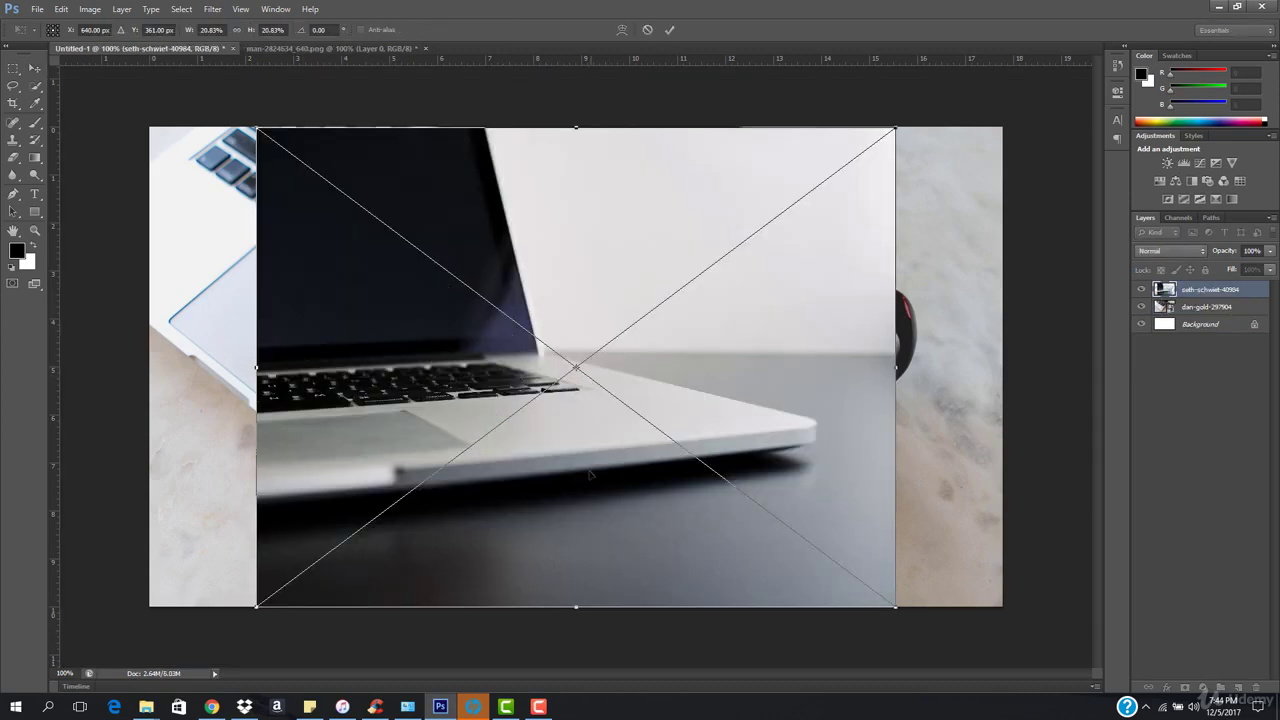
{"action": "left_click_drag", "start_coordinate": [590, 476], "coordinate": [495, 480]}
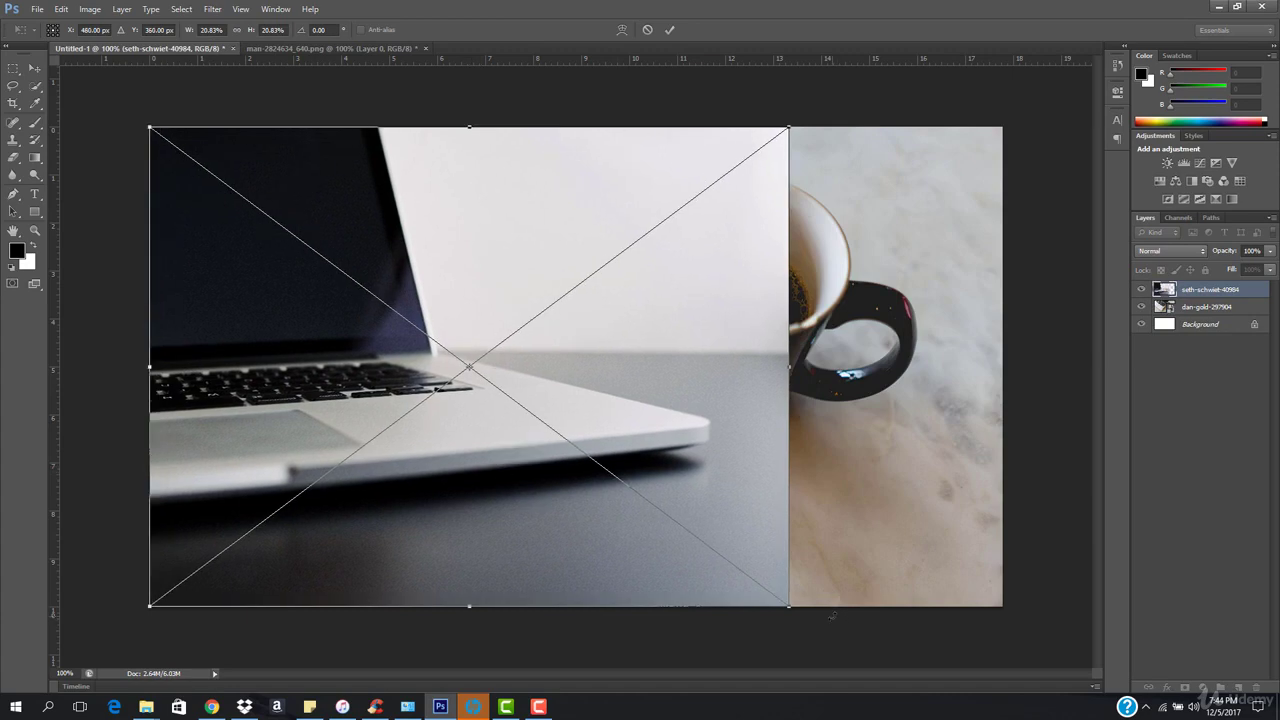
{"action": "left_click_drag", "start_coordinate": [787, 604], "coordinate": [1057, 693]}
- Shift the placed laptop photo vertically to a Y position of 376 px and commit the placement
{"action": "left_click_drag", "start_coordinate": [737, 454], "coordinate": [737, 415]}
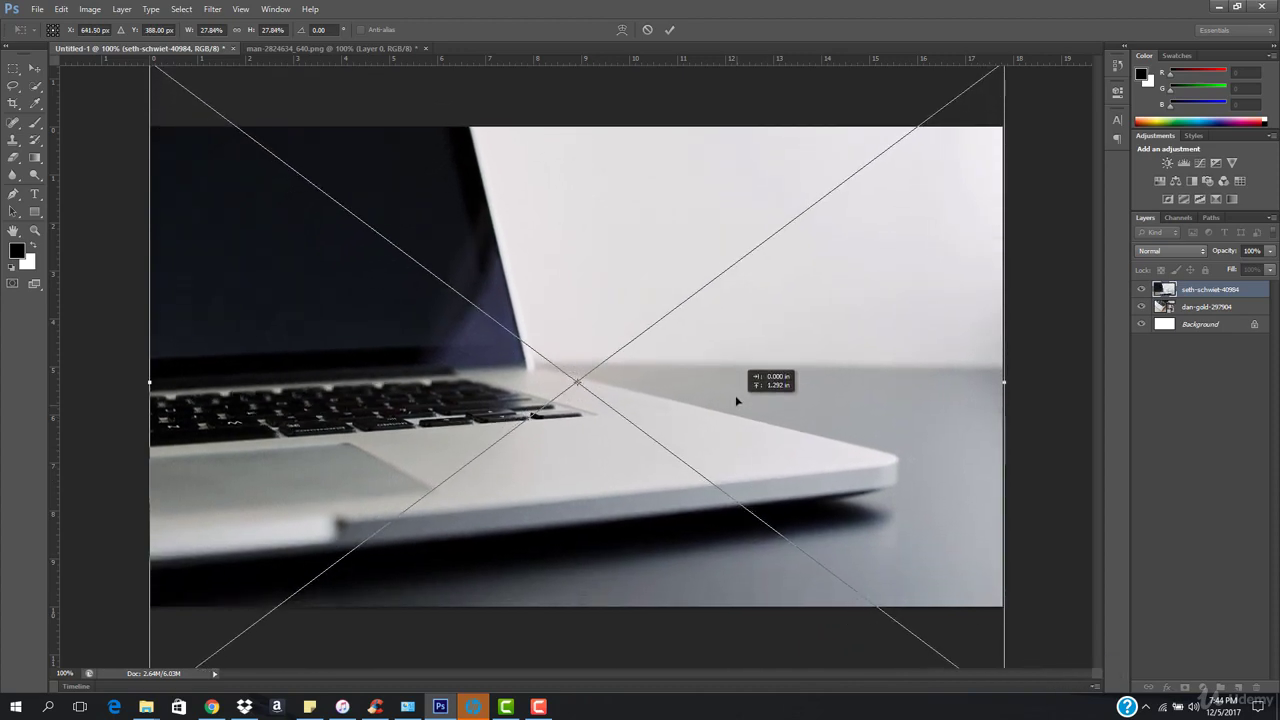
{"action": "key", "text": "Up"}
{"action": "key", "text": "Up"}
{"action": "key", "text": "Up"}
{"action": "key", "text": "Up"}
{"action": "key", "text": "Up"}
{"action": "key", "text": "Up"}
{"action": "key", "text": "Up"}
{"action": "key", "text": "Up"}
{"action": "key", "text": "Up"}
{"action": "key", "text": "Up"}
{"action": "key", "text": "Up"}
{"action": "key", "text": "Up"}
{"action": "key", "text": "Return"}
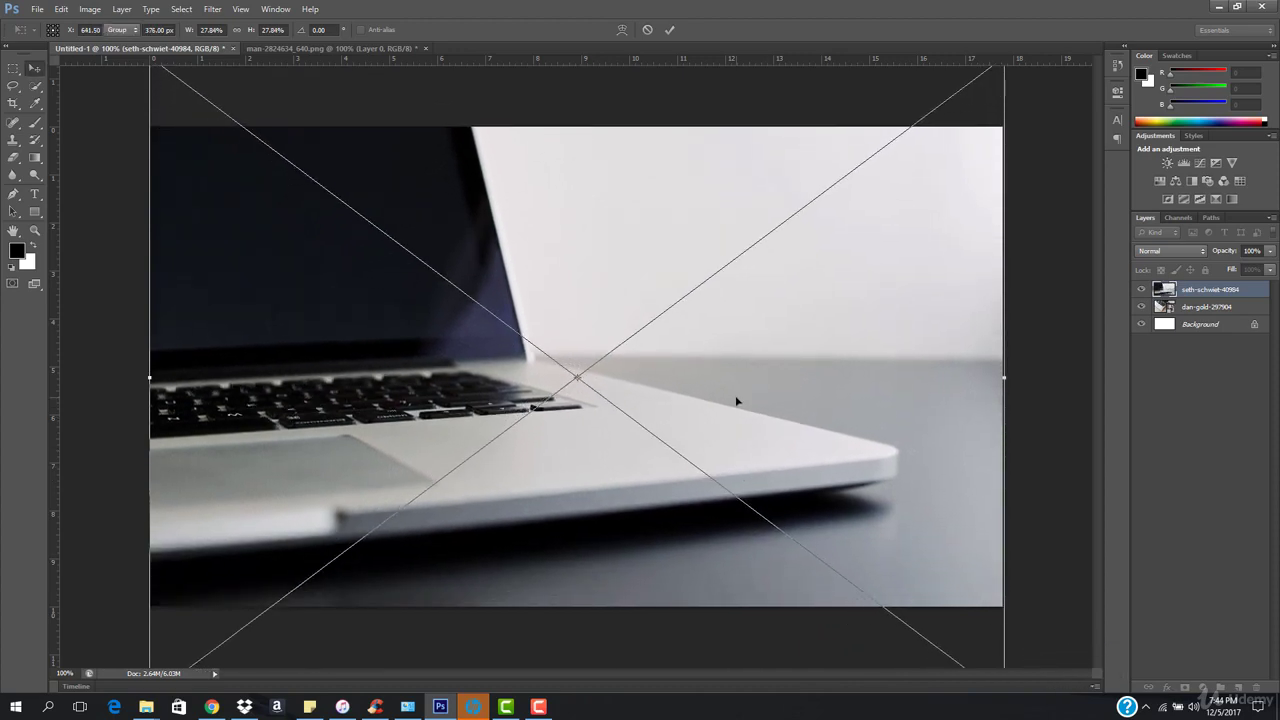
- Save the composition to the Desktop as the JPEG "Untitled-1 copy.jpg", replacing the existing file
{"action": "key", "text": "ctrl+alt+s"}
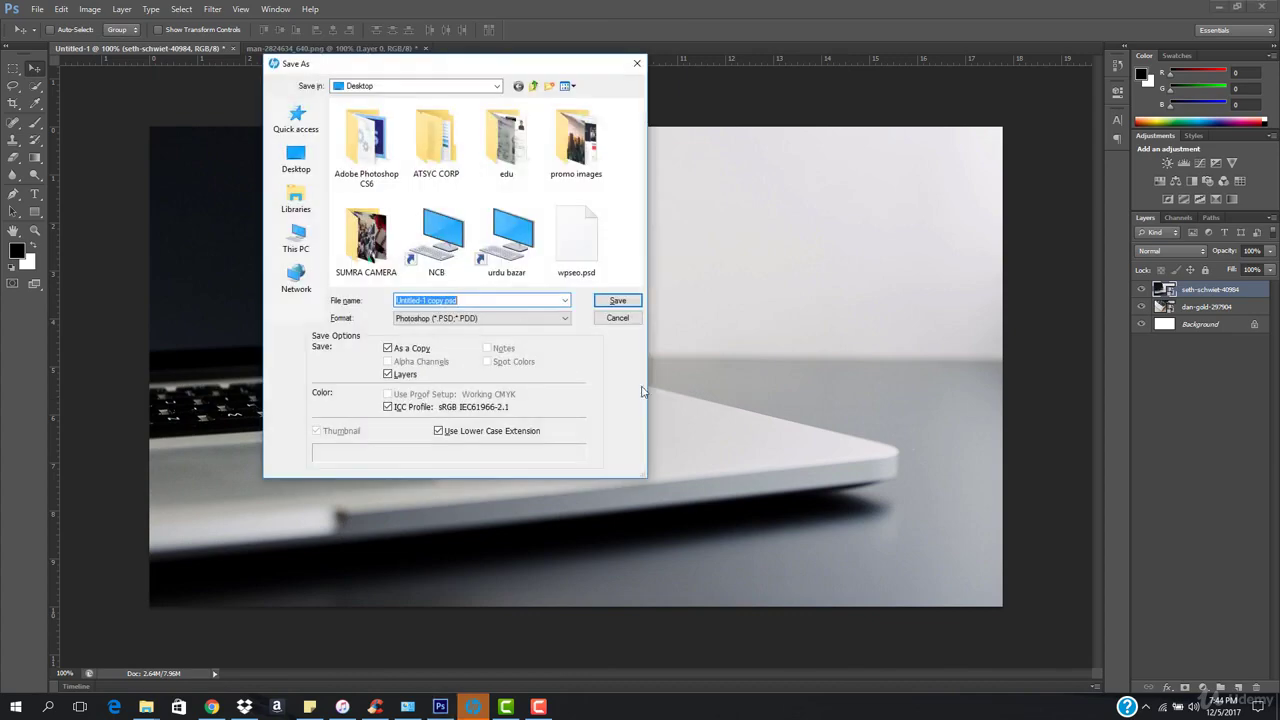
{"action": "left_click", "coordinate": [541, 318]}
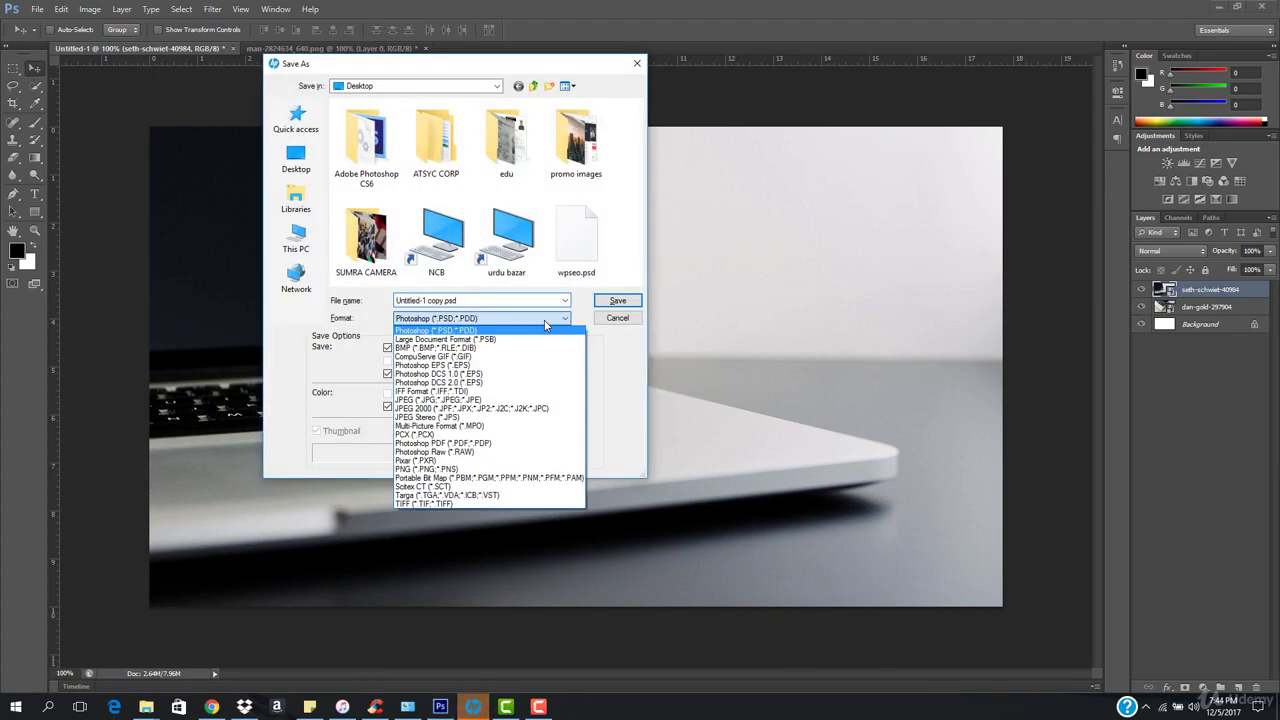
{"action": "left_click", "coordinate": [486, 400]}
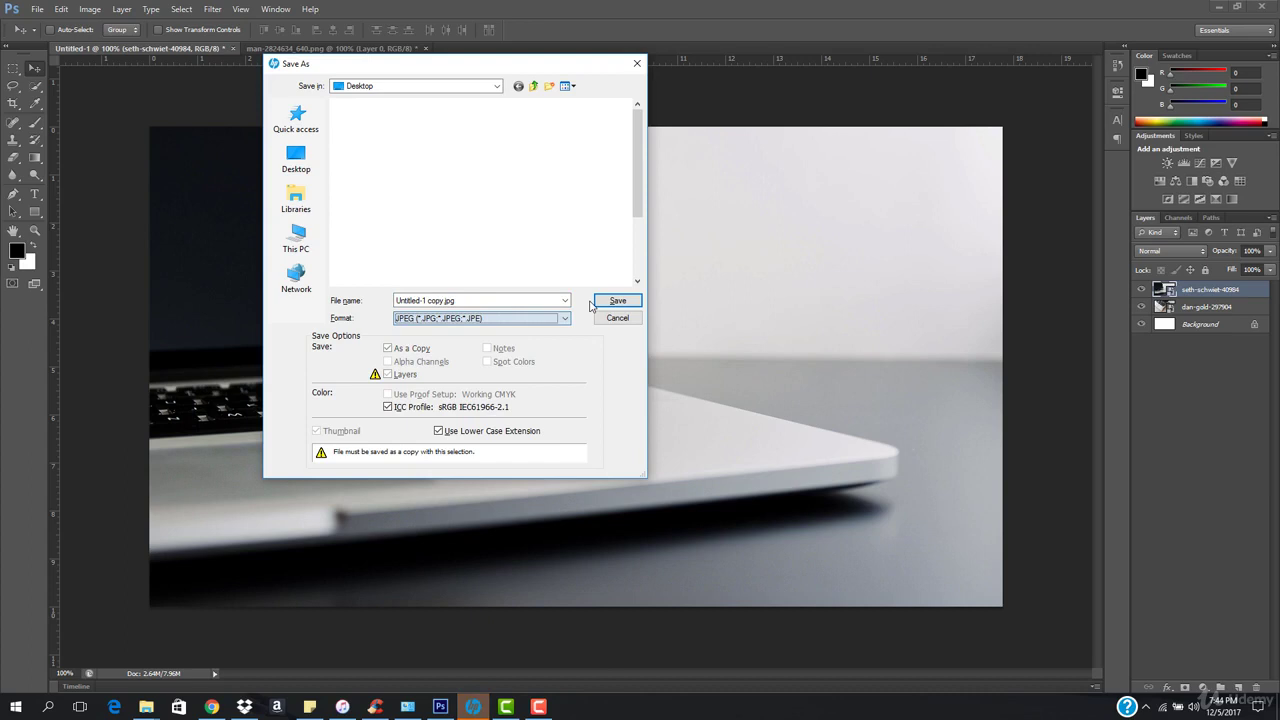
{"action": "left_click", "coordinate": [614, 302]}
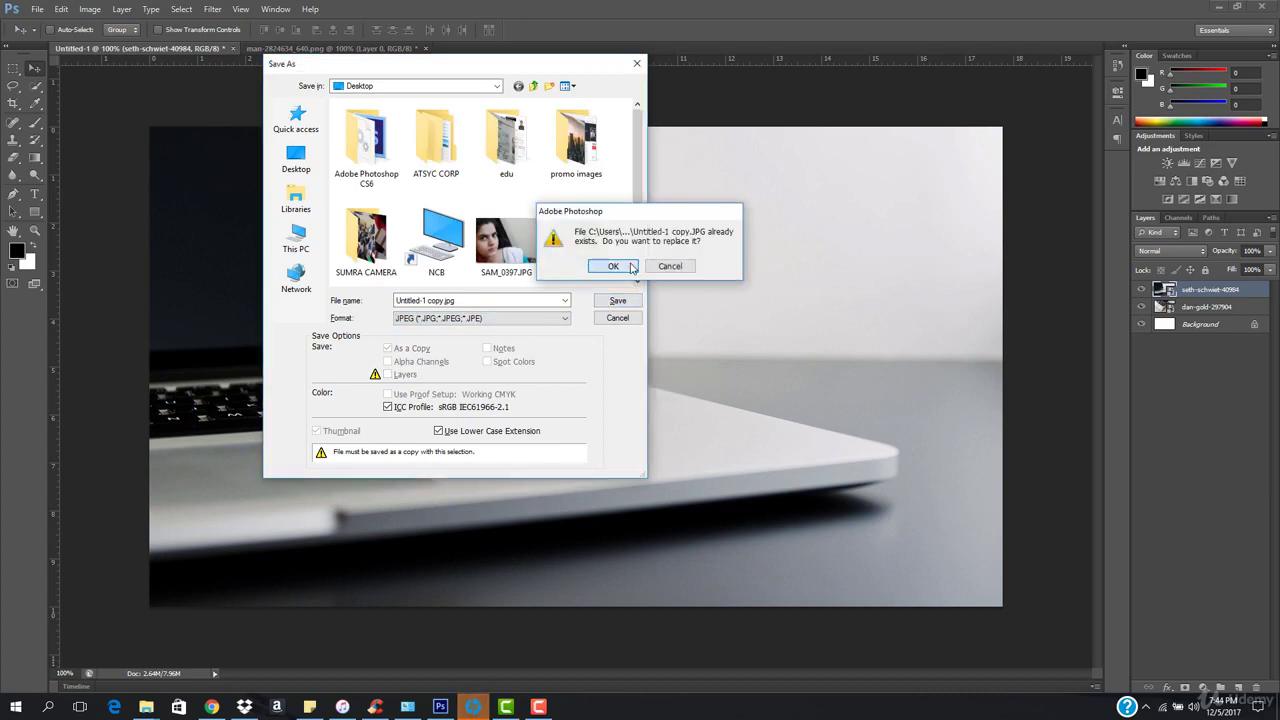
{"action": "left_click", "coordinate": [613, 268]}
{"action": "left_click", "coordinate": [534, 123]}
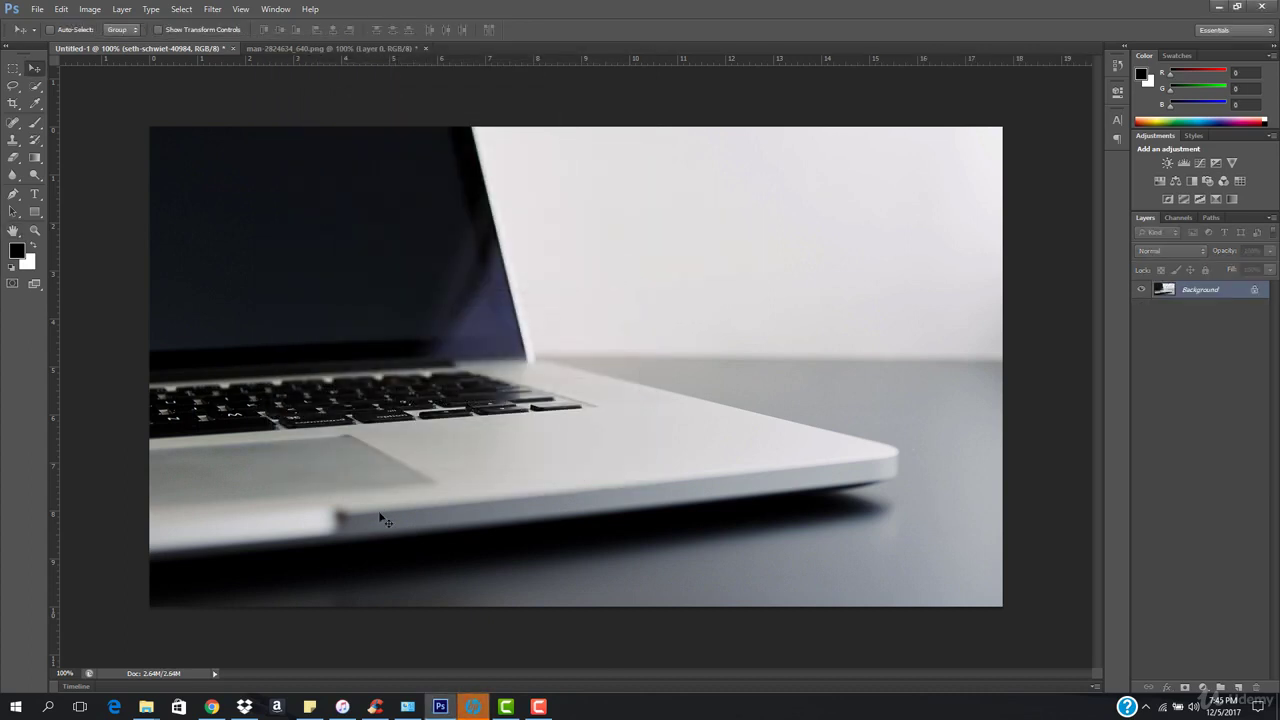
- Switch back to the Elementor page in Chrome, give the new empty section a classic background and open its image selection
{"action": "left_click", "coordinate": [211, 706]}
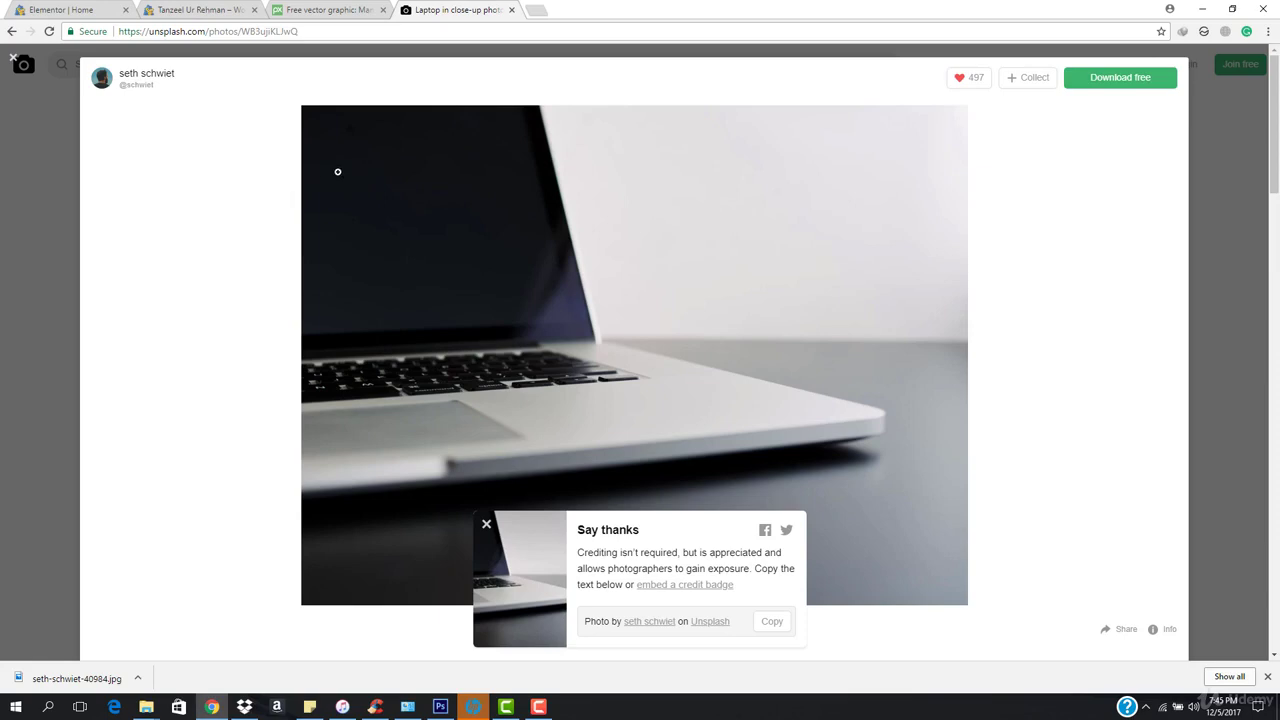
{"action": "left_click", "coordinate": [152, 5]}
{"action": "left_click", "coordinate": [85, 9]}
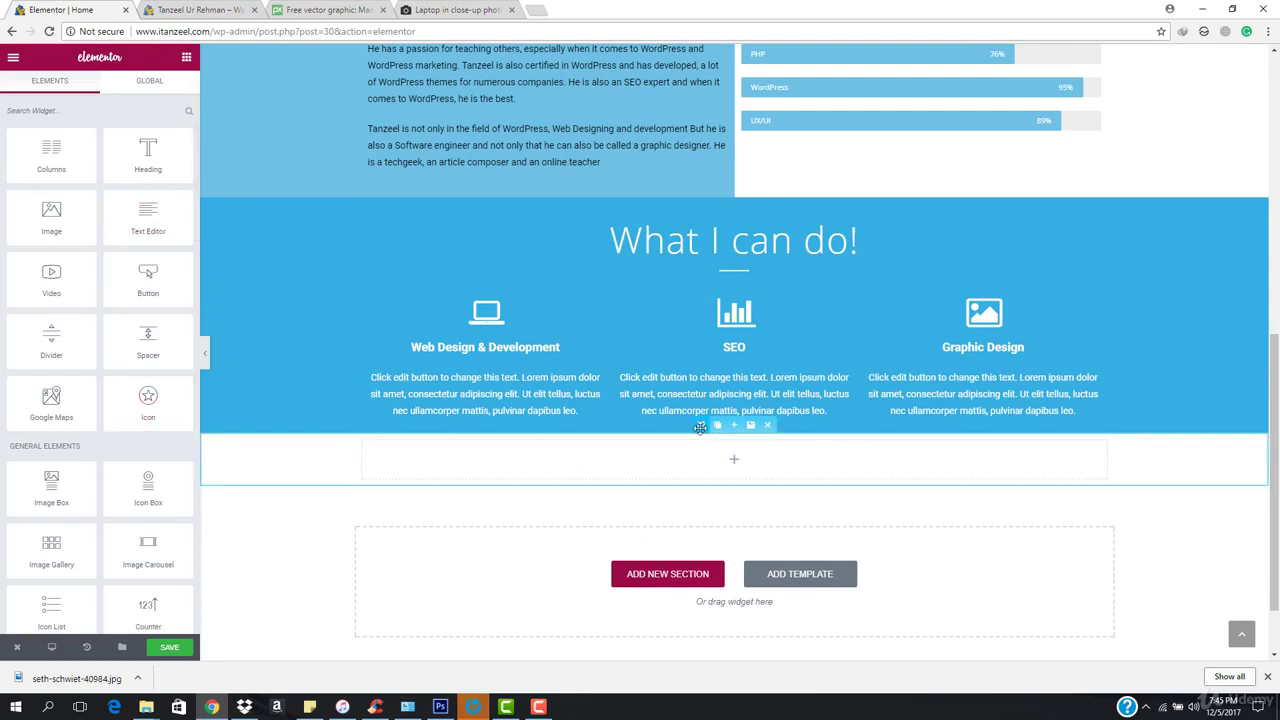
{"action": "left_click", "coordinate": [700, 427]}
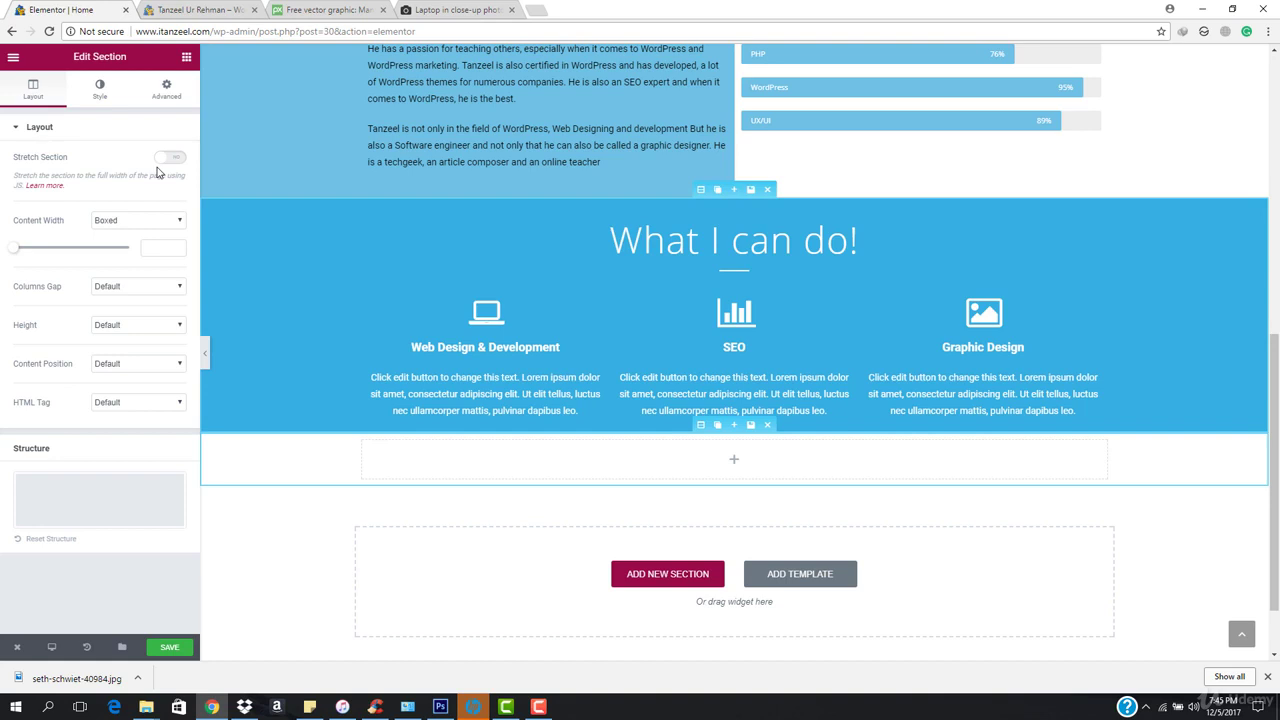
{"action": "left_click", "coordinate": [99, 90]}
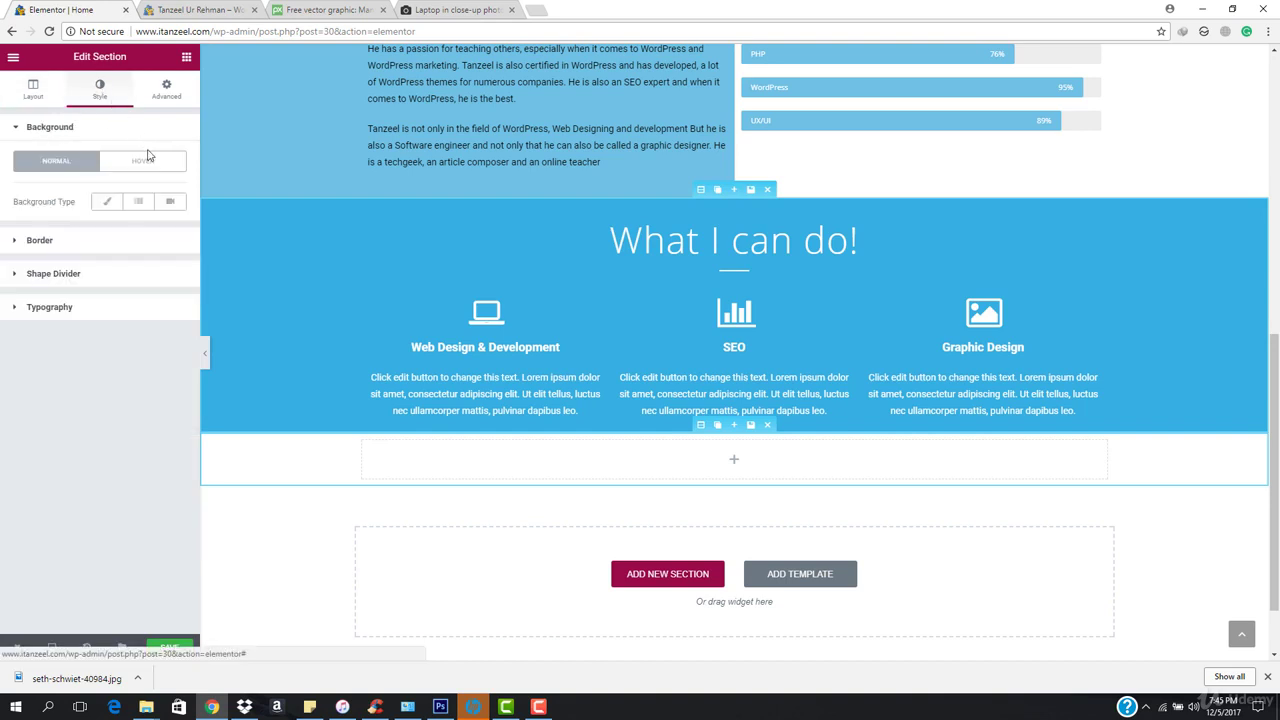
{"action": "left_click", "coordinate": [107, 203]}
{"action": "left_click", "coordinate": [118, 341]}
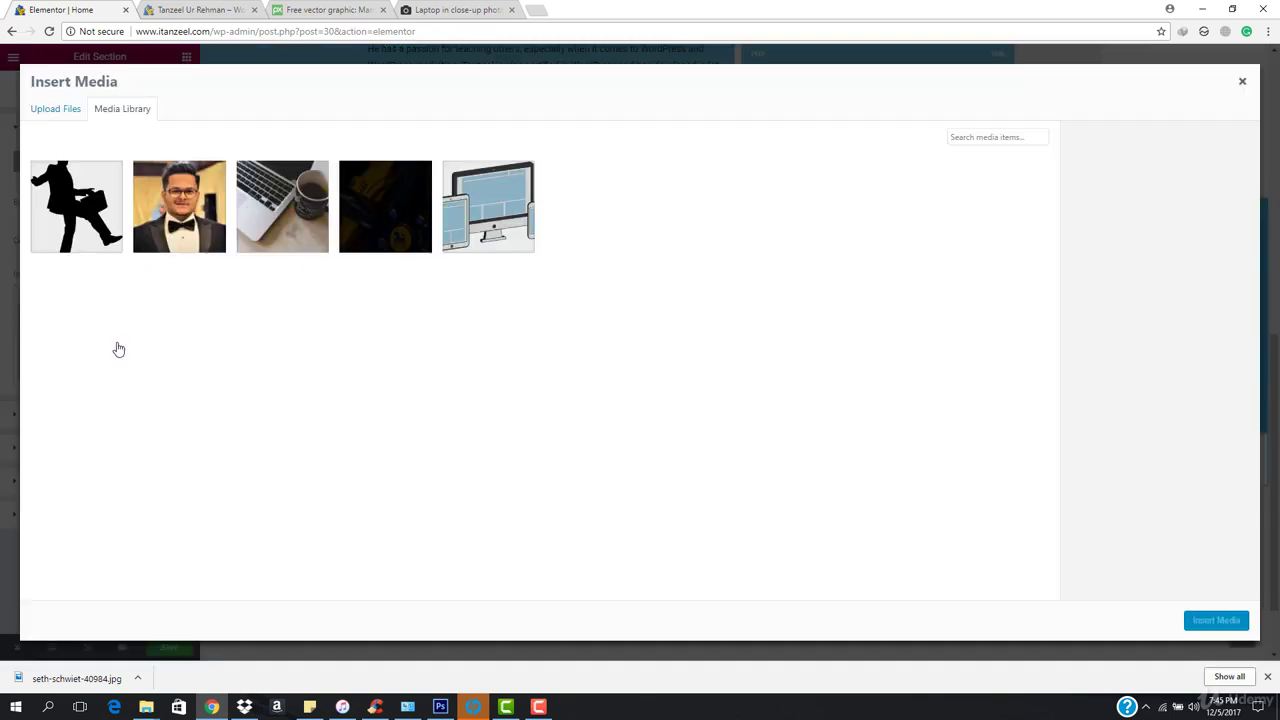
- Upload "Untitled-1 copy.jpg" from the Desktop and insert it as the new section's background image
{"action": "left_click", "coordinate": [50, 110]}
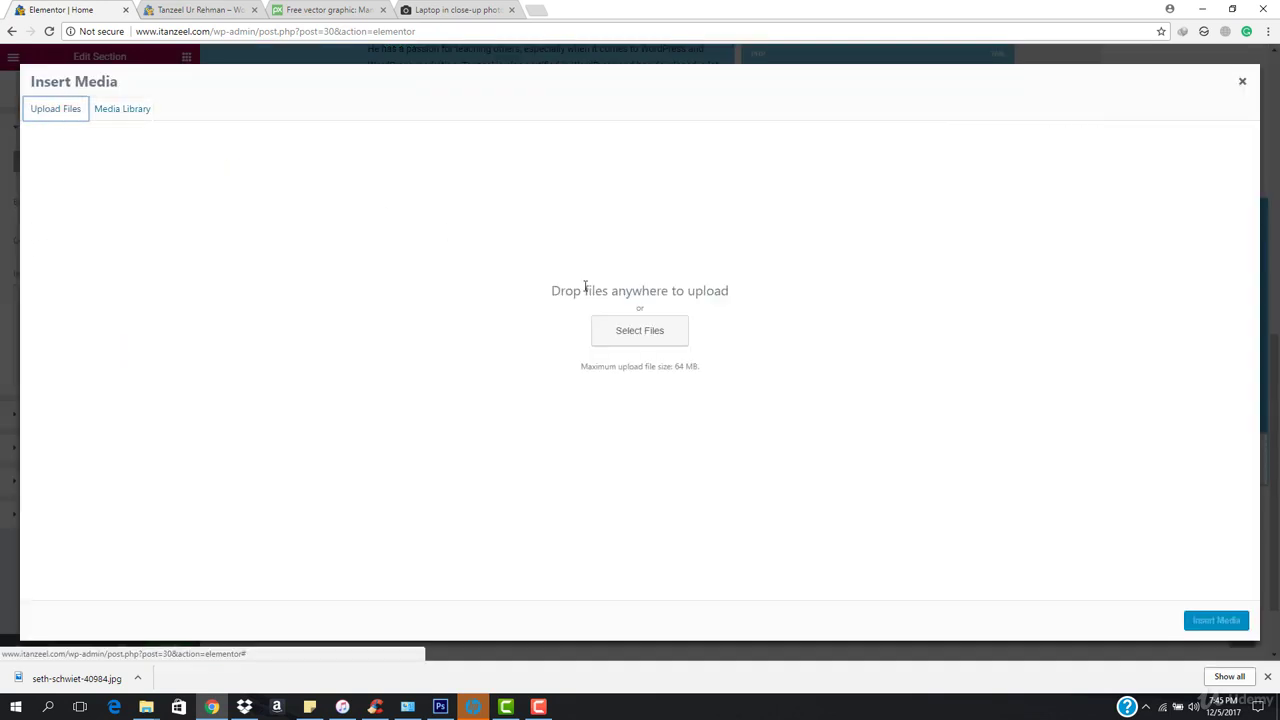
{"action": "left_click", "coordinate": [636, 338]}
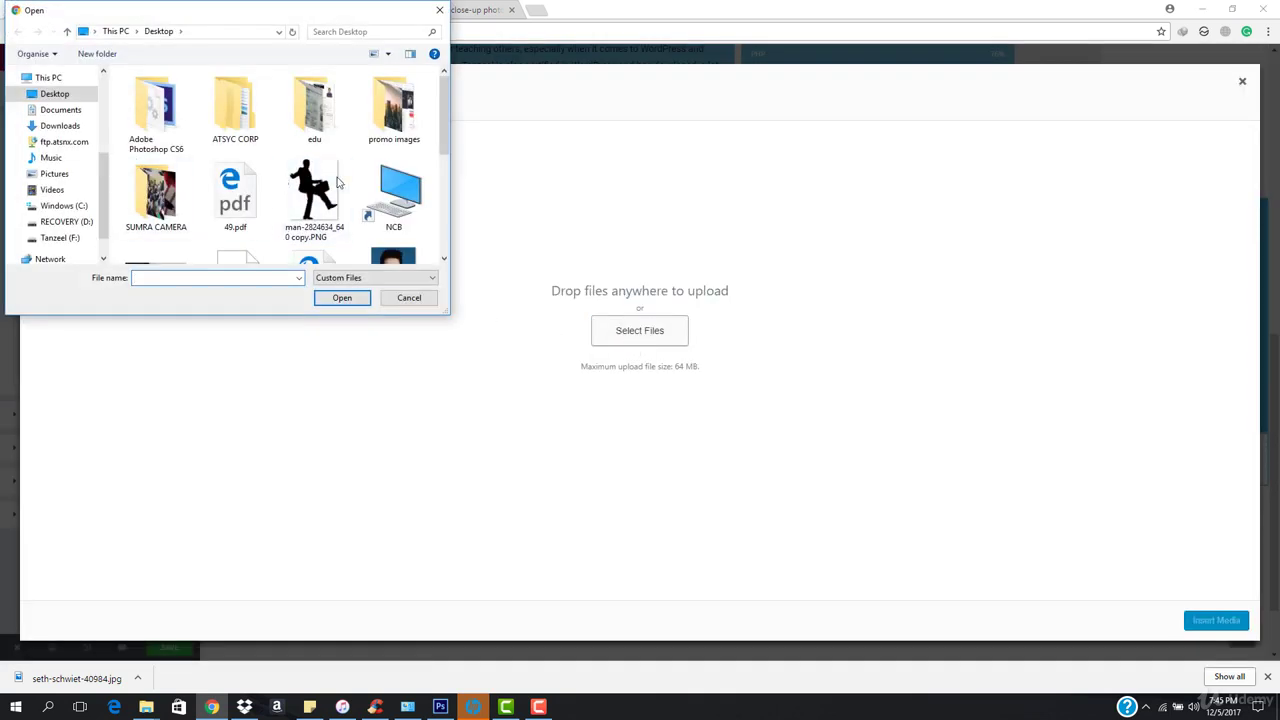
{"action": "scroll", "coordinate": [336, 190], "scroll_direction": "down", "scroll_amount": 2}
{"action": "left_click", "coordinate": [415, 236]}
{"action": "double_click", "coordinate": [415, 236]}
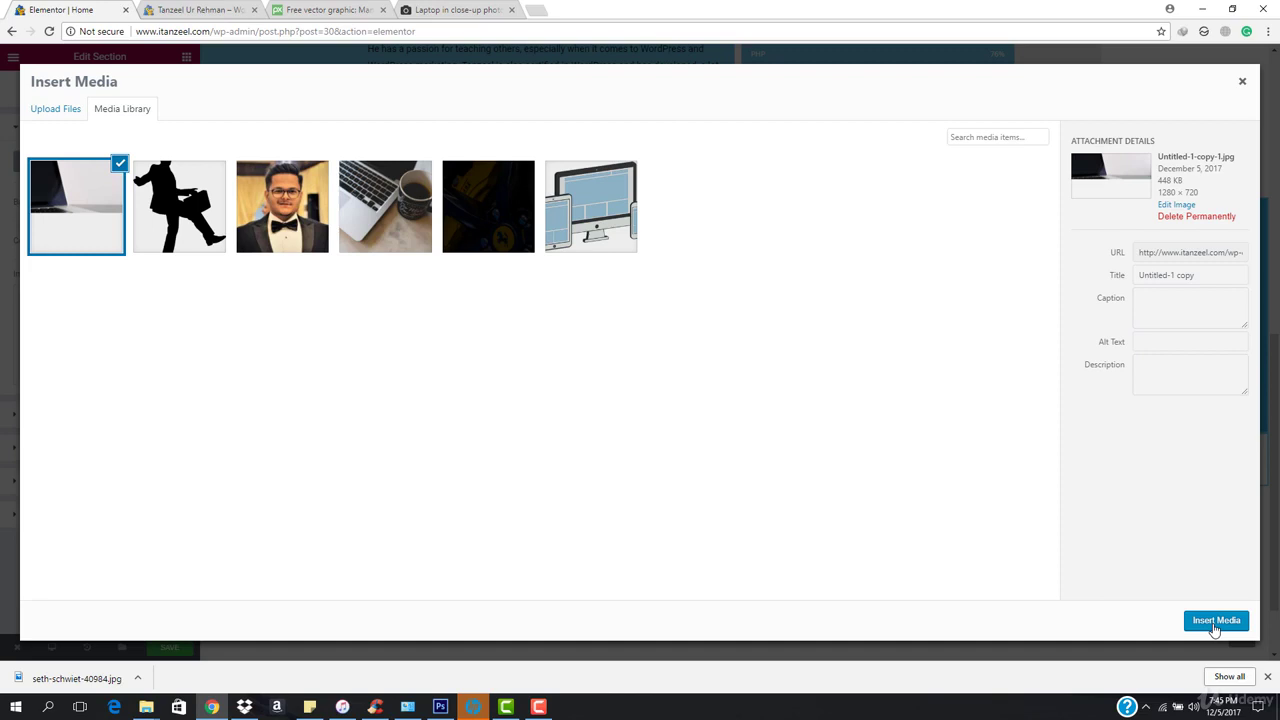
{"action": "left_click", "coordinate": [1214, 624]}
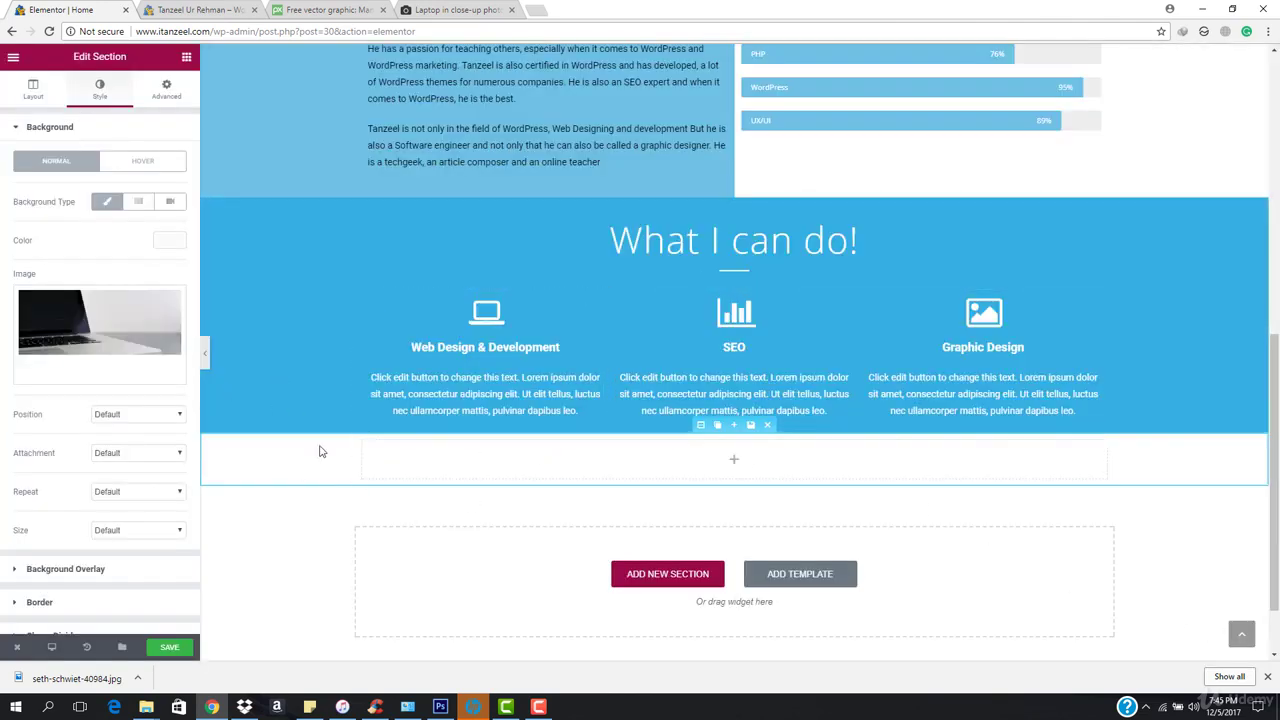
- Set the background image's attachment to Fixed and its size to Cover, keeping the default position, and check the scrolling effect
{"action": "left_click", "coordinate": [129, 416]}
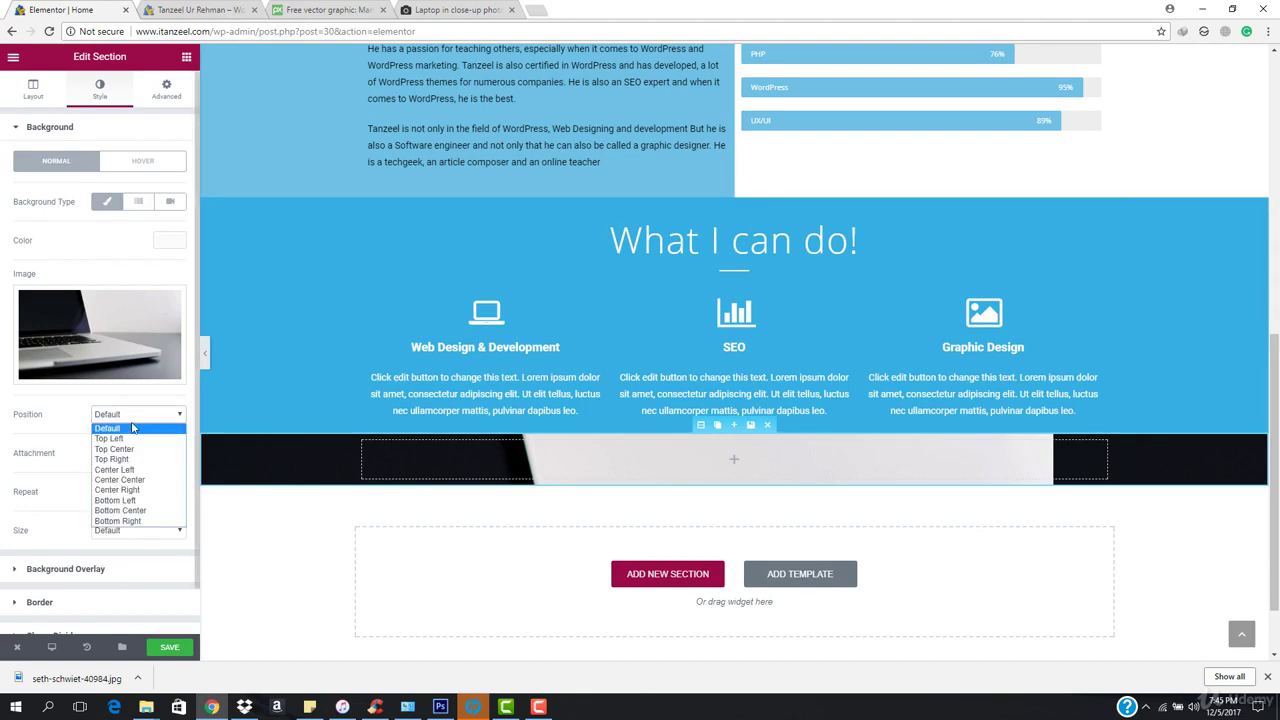
{"action": "left_click", "coordinate": [133, 428]}
{"action": "left_click", "coordinate": [133, 454]}
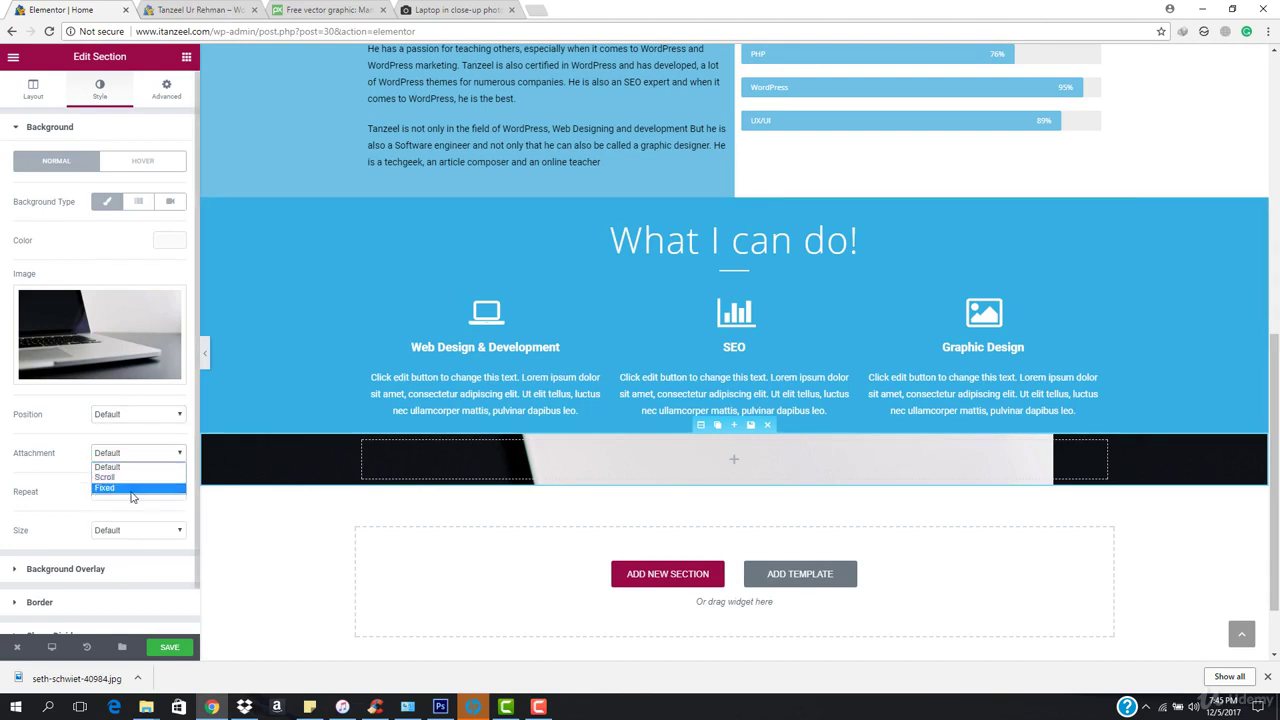
{"action": "left_click", "coordinate": [133, 488]}
{"action": "scroll", "coordinate": [135, 494], "scroll_direction": "down", "scroll_amount": 1}
{"action": "left_click", "coordinate": [137, 482]}
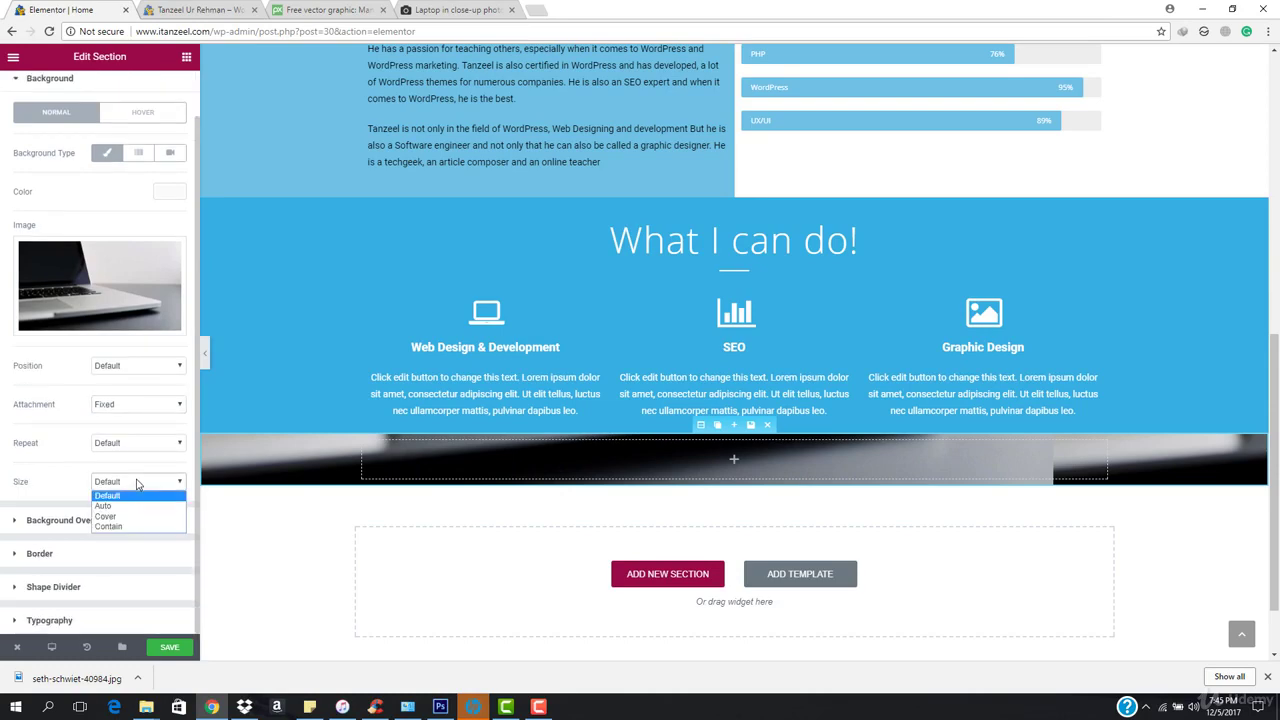
{"action": "left_click", "coordinate": [143, 512]}
{"action": "scroll", "coordinate": [294, 400], "scroll_direction": "down", "scroll_amount": 1}
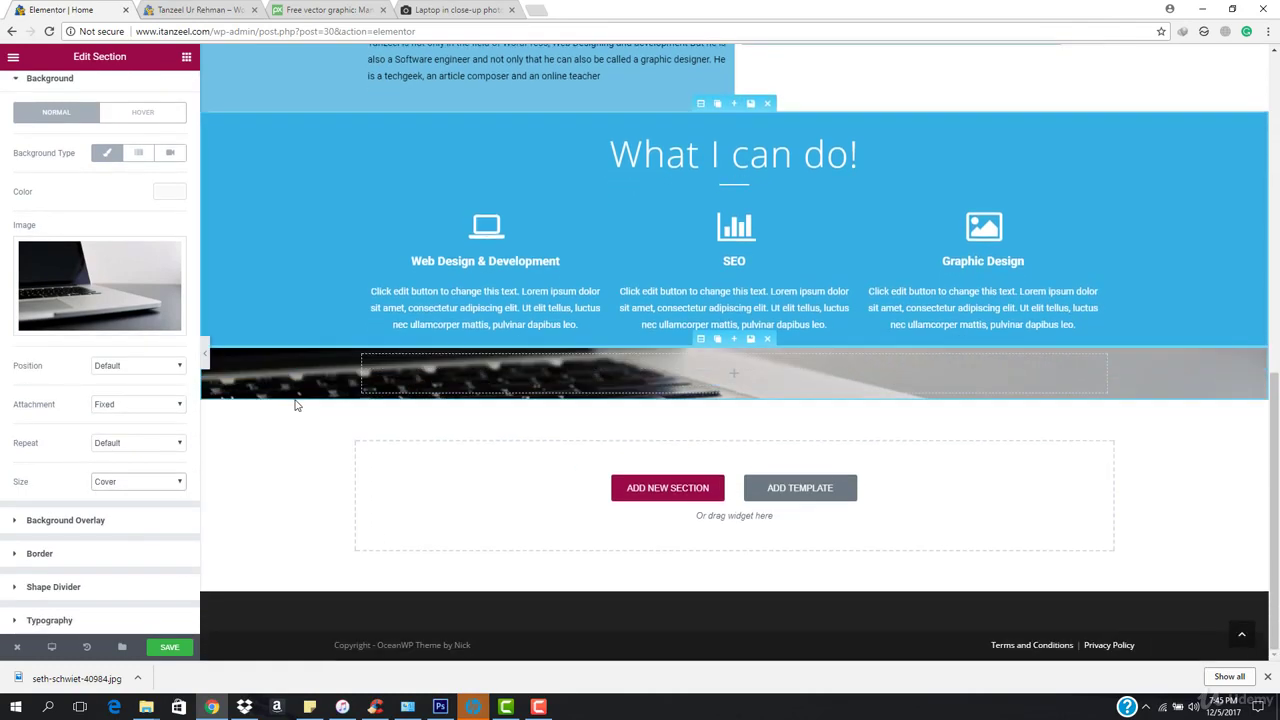
{"action": "scroll", "coordinate": [294, 400], "scroll_direction": "up", "scroll_amount": 1}
{"action": "scroll", "coordinate": [295, 404], "scroll_direction": "up", "scroll_amount": 1}
{"action": "scroll", "coordinate": [295, 404], "scroll_direction": "down", "scroll_amount": 2}
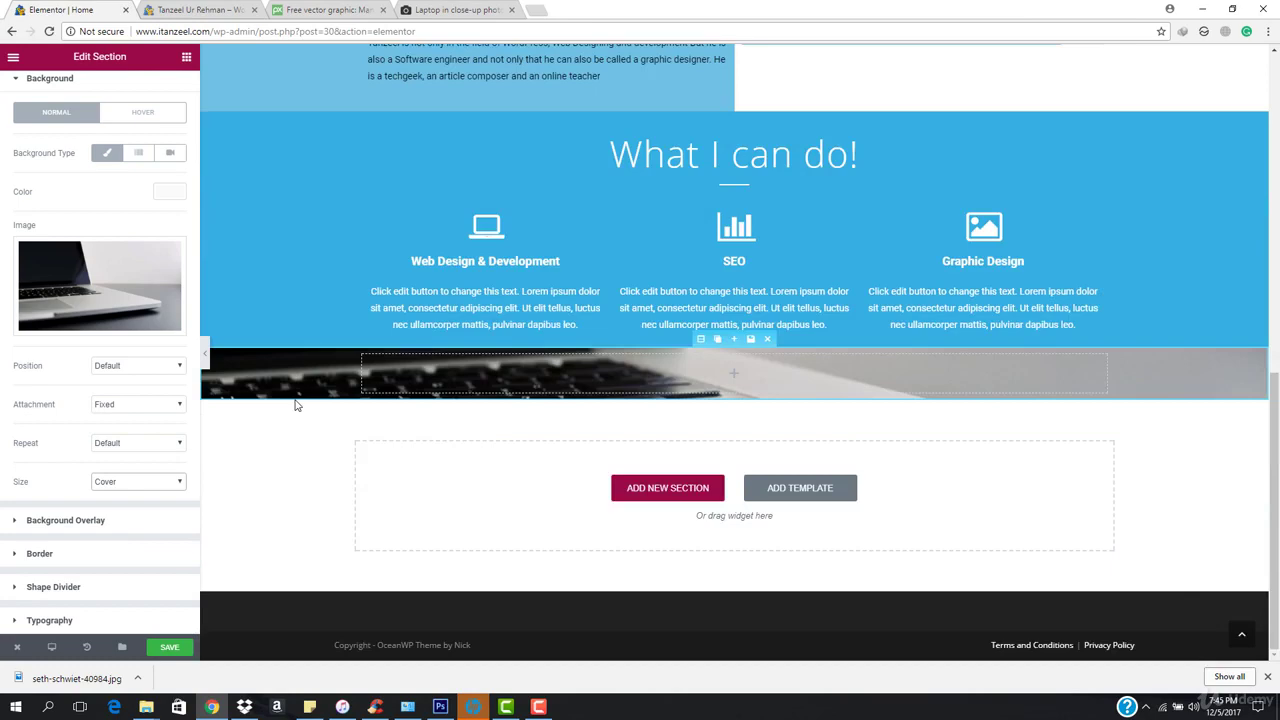
- Set the laptop-photo section's height to Min Height and raise its minimum height moderately above the default 400
{"action": "scroll", "coordinate": [295, 404], "scroll_direction": "up", "scroll_amount": 2}
{"action": "scroll", "coordinate": [295, 404], "scroll_direction": "down", "scroll_amount": 2}
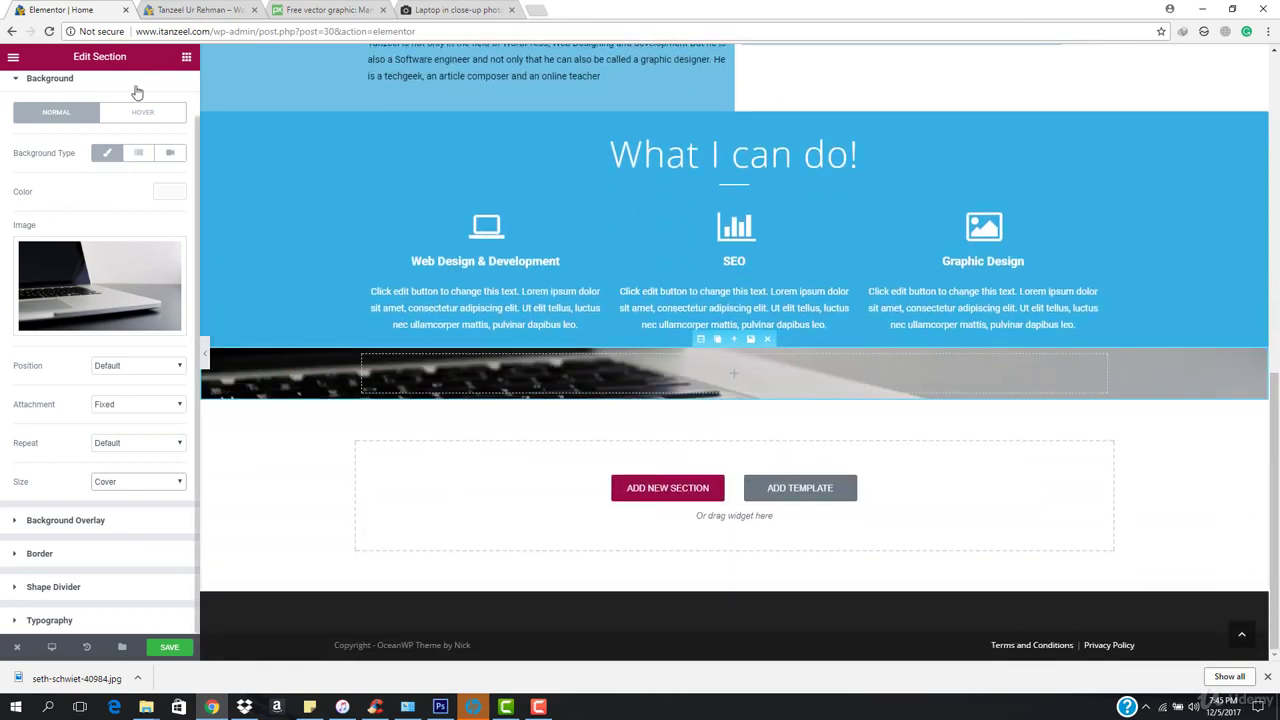
{"action": "scroll", "coordinate": [84, 204], "scroll_direction": "up", "scroll_amount": 1}
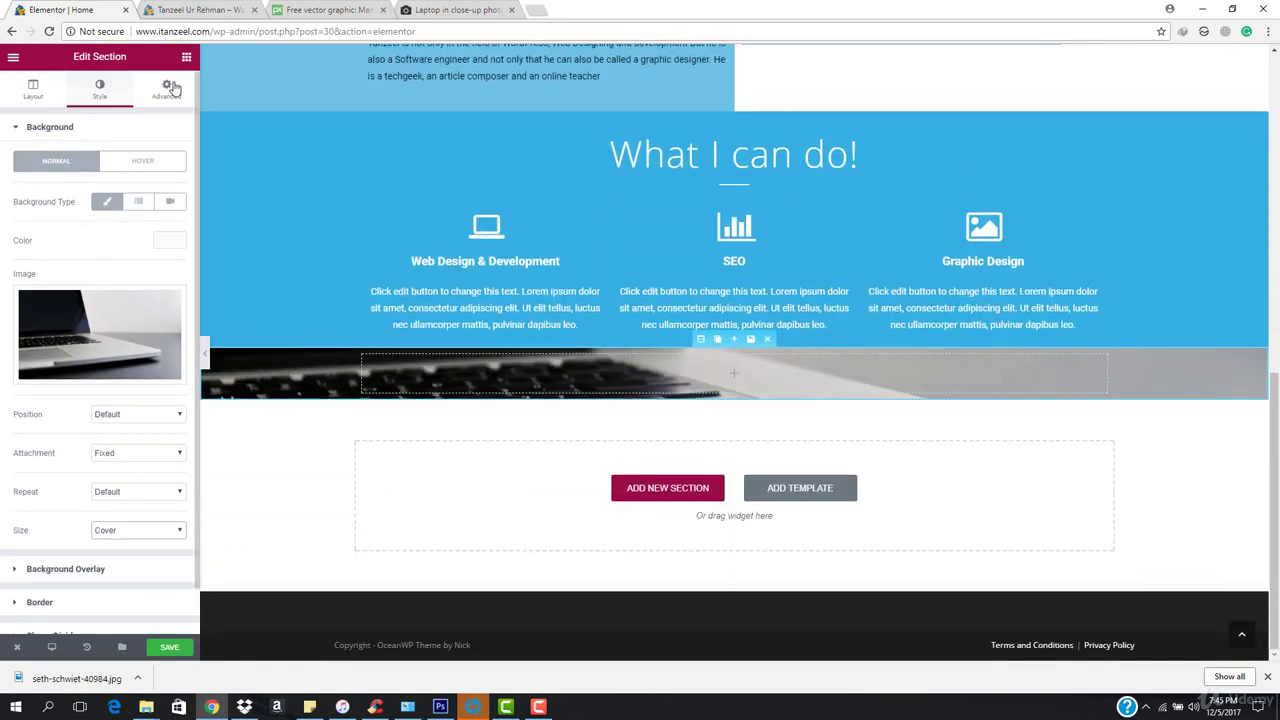
{"action": "left_click", "coordinate": [31, 96]}
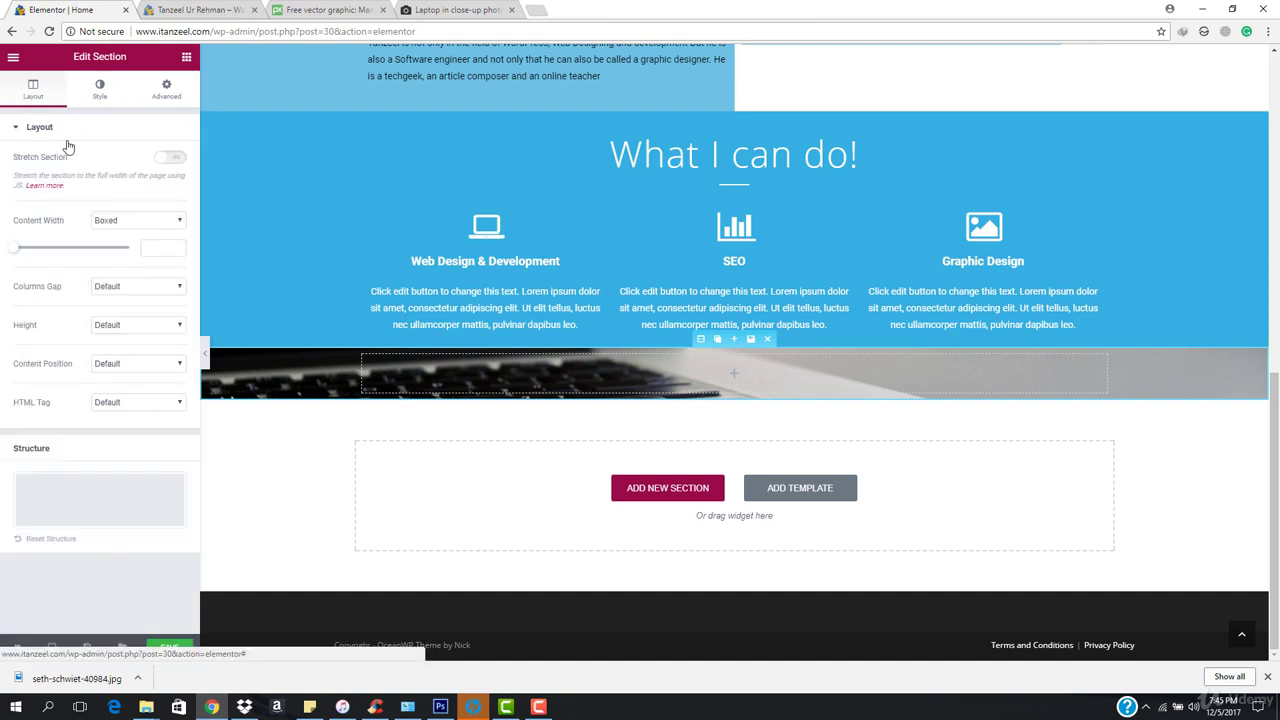
{"action": "left_click", "coordinate": [126, 333]}
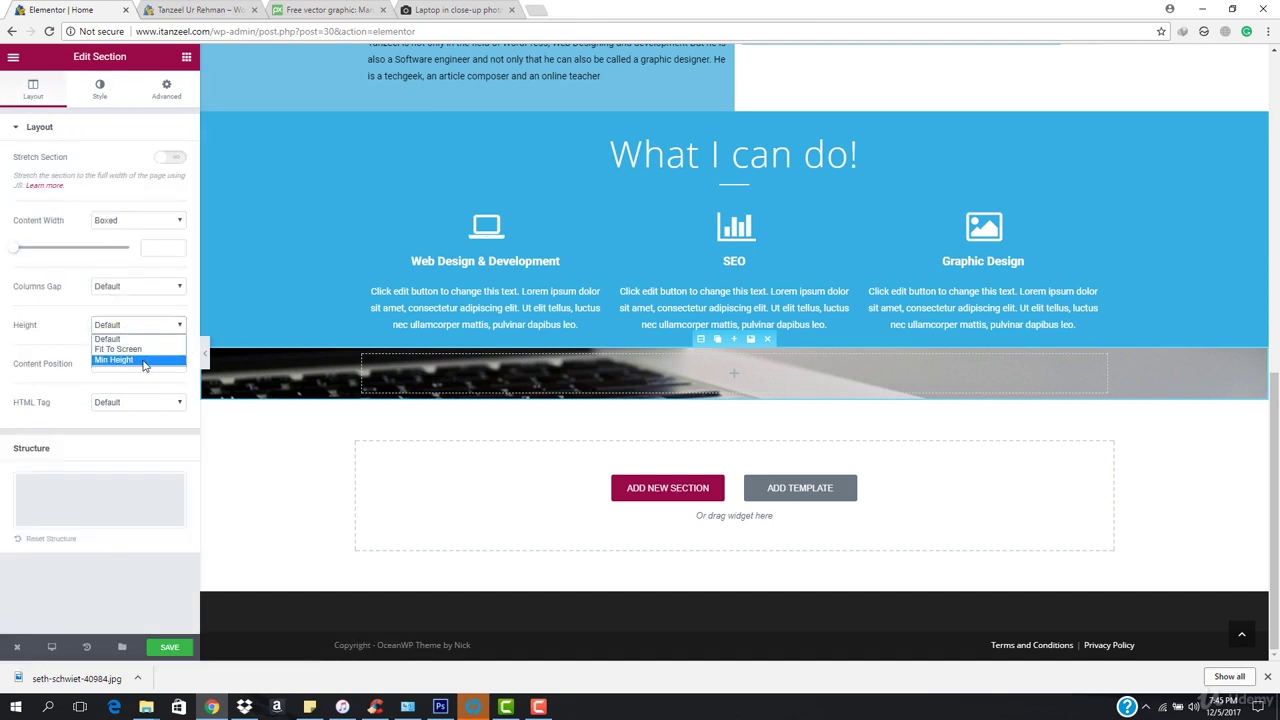
{"action": "left_click", "coordinate": [138, 362]}
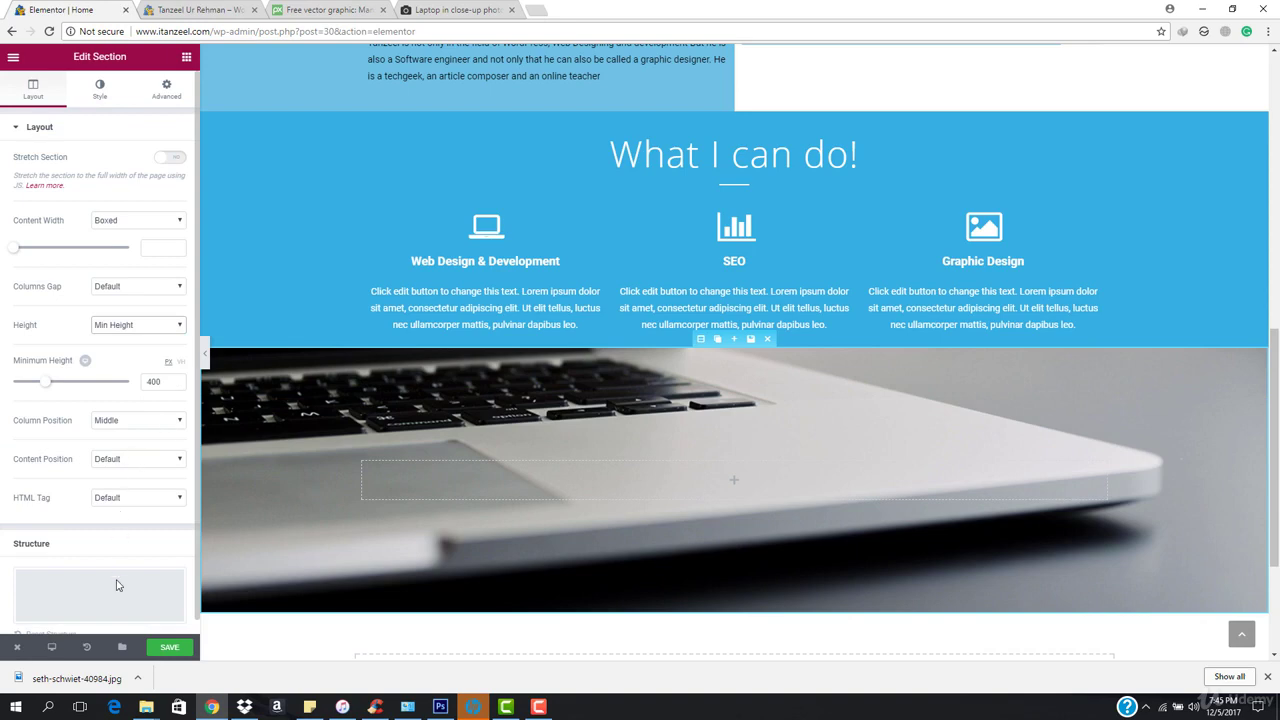
{"action": "left_click_drag", "start_coordinate": [45, 382], "coordinate": [57, 383]}
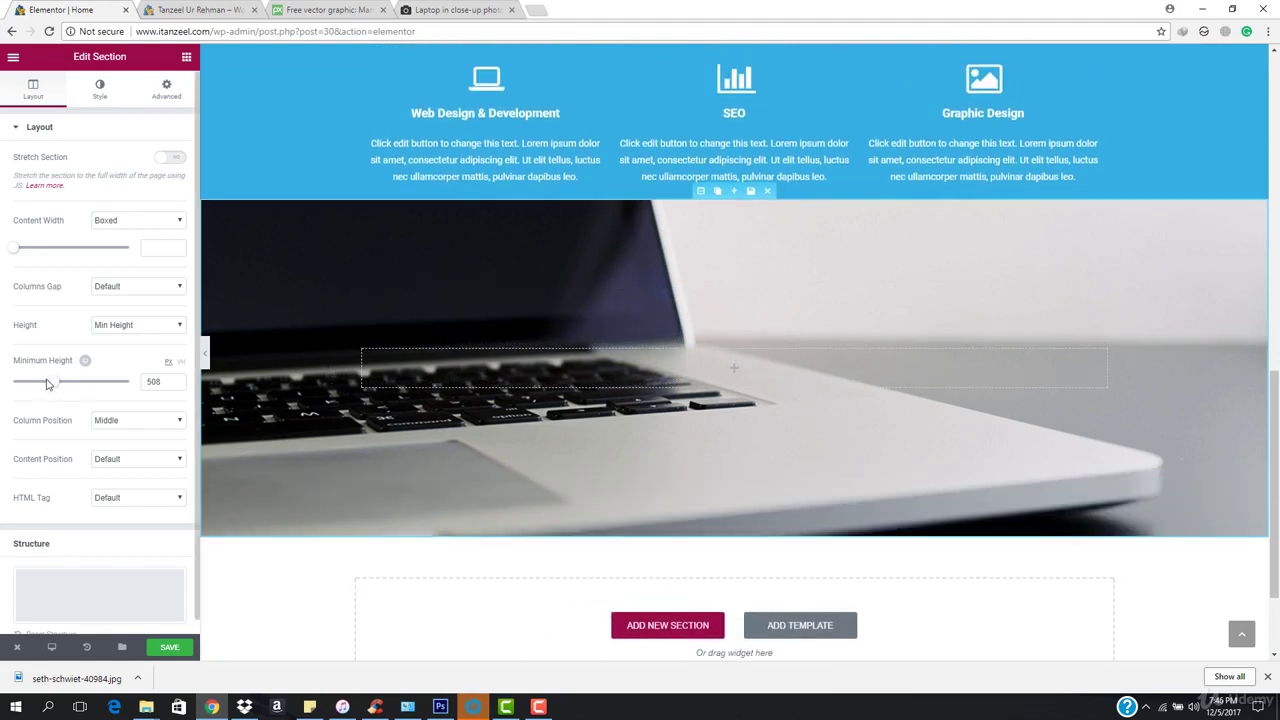
{"action": "left_click_drag", "start_coordinate": [46, 385], "coordinate": [52, 383]}
- Give the laptop-photo section a classic background overlay in black (#000000) with an opacity of 0.76
{"action": "left_click", "coordinate": [101, 90]}
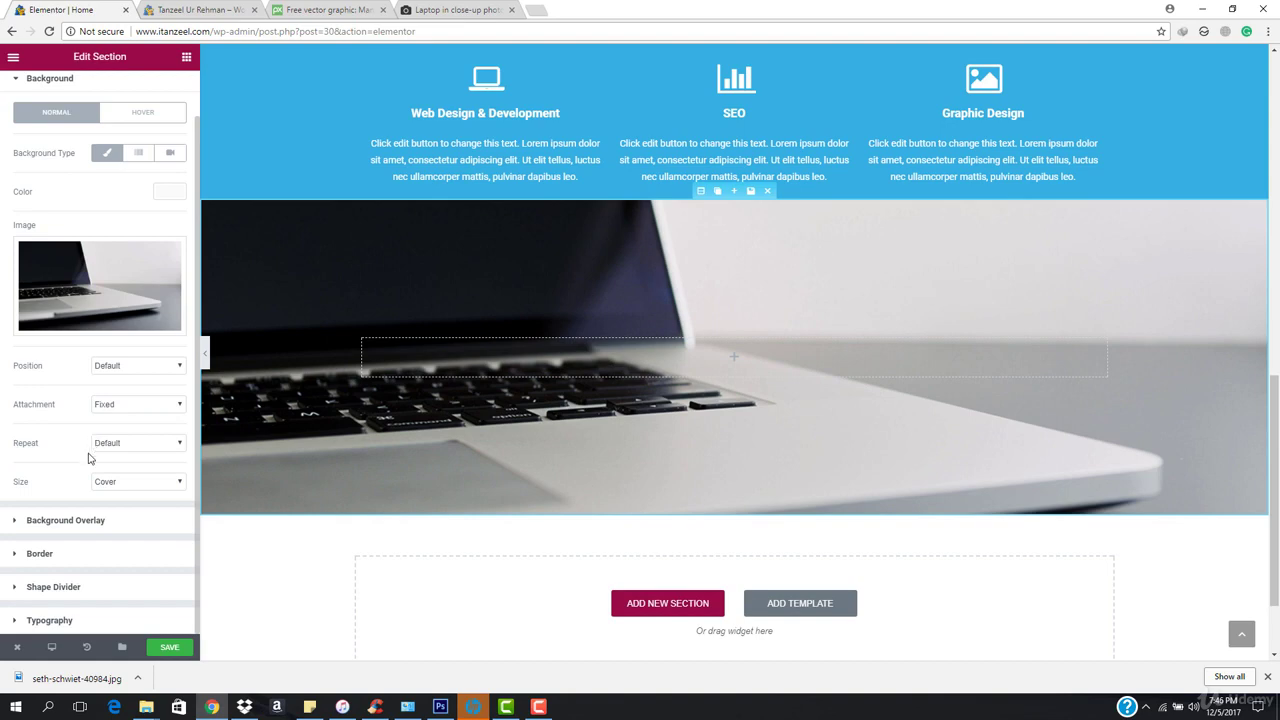
{"action": "left_click", "coordinate": [84, 520]}
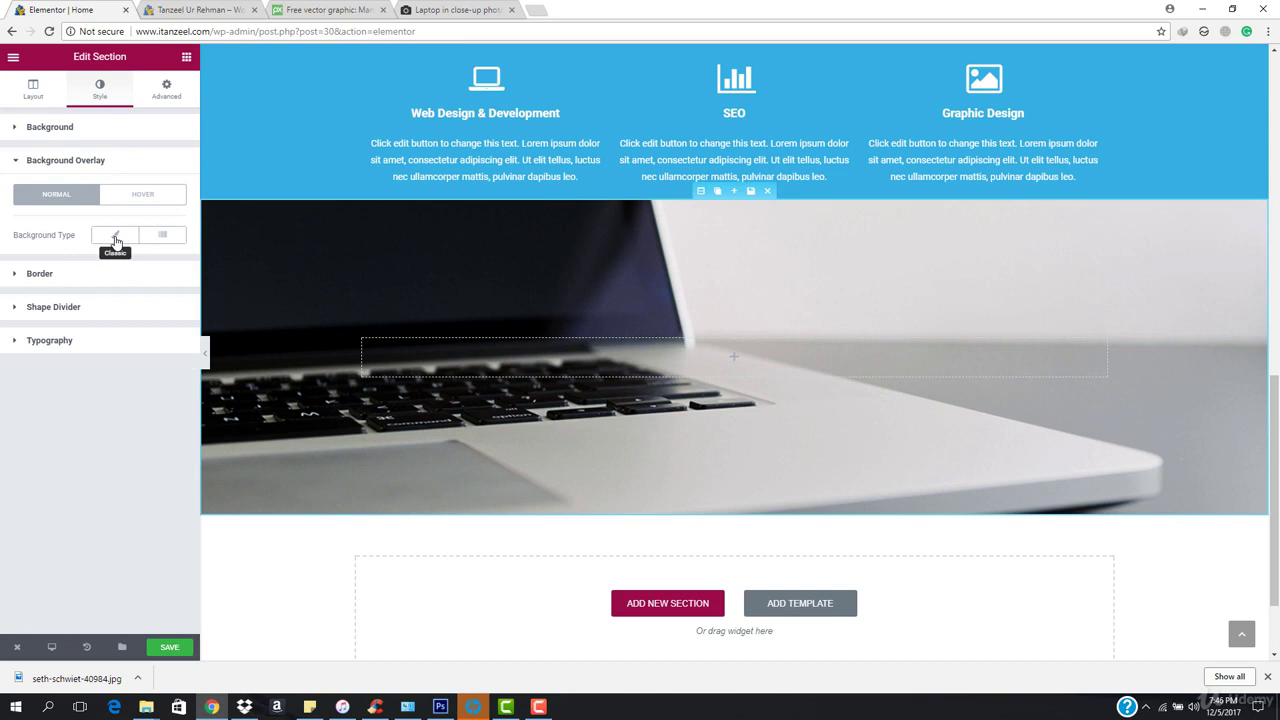
{"action": "left_click", "coordinate": [115, 238]}
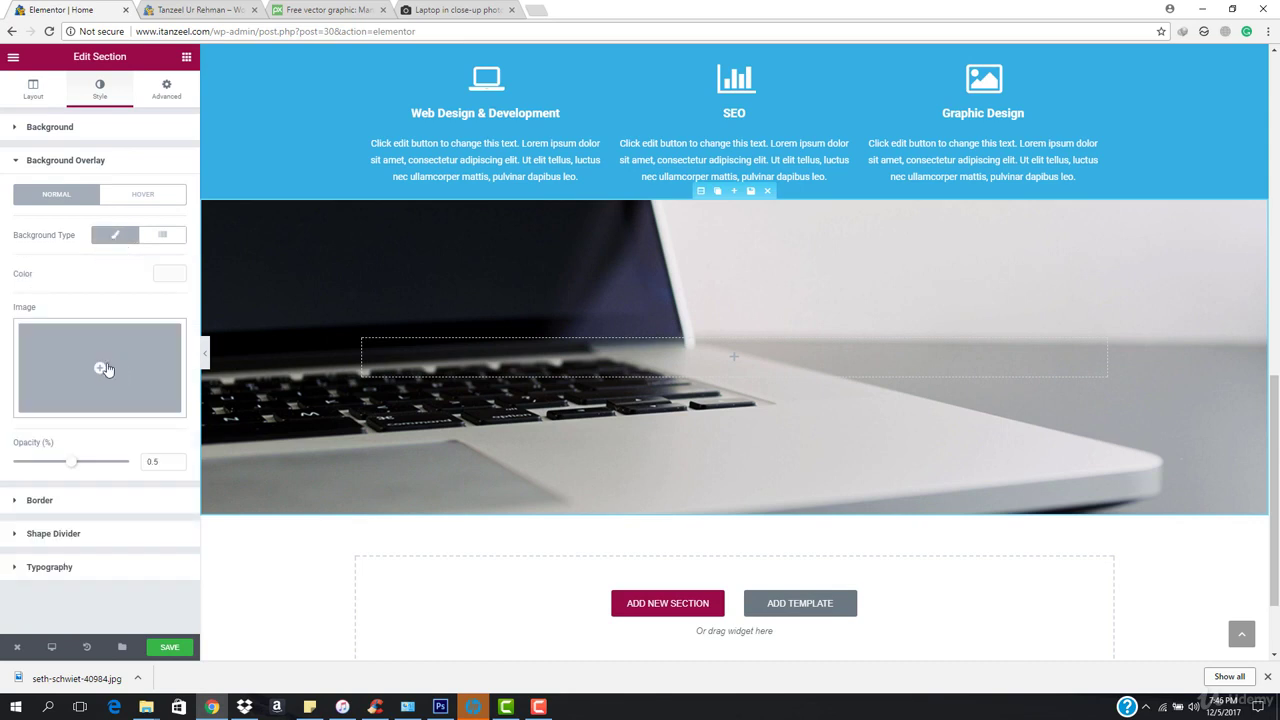
{"action": "left_click", "coordinate": [168, 274]}
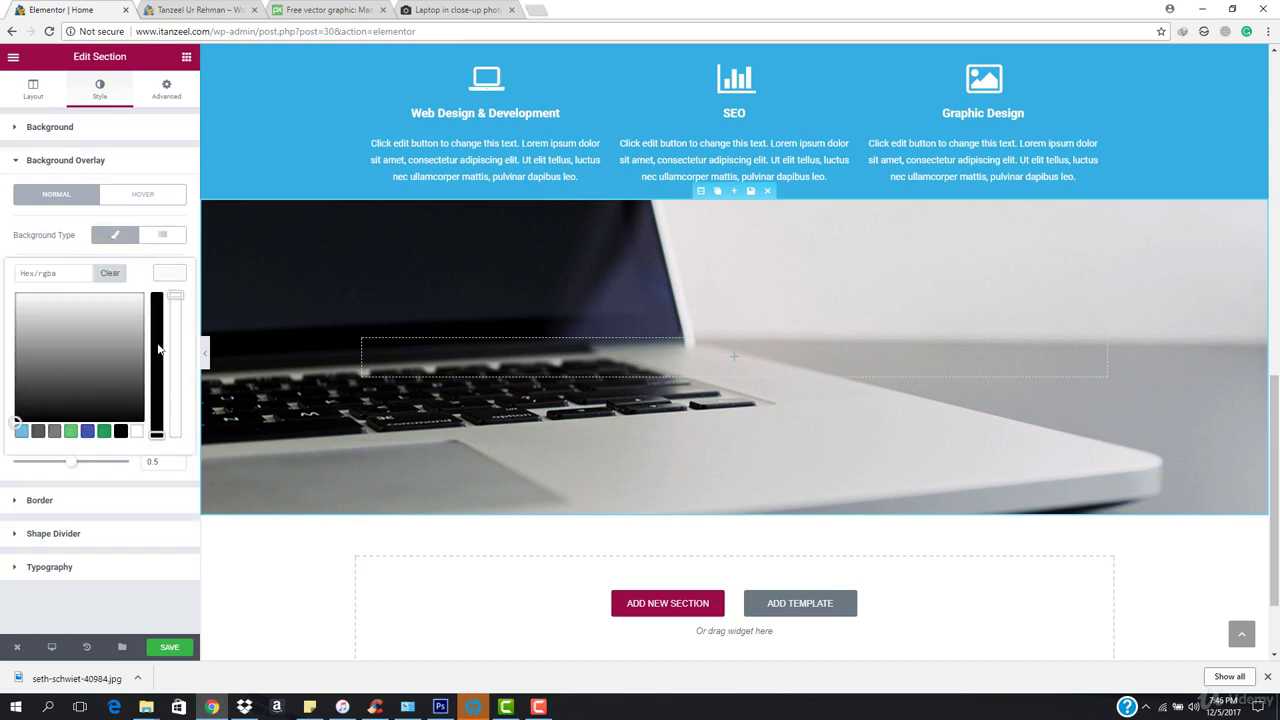
{"action": "left_click", "coordinate": [121, 433]}
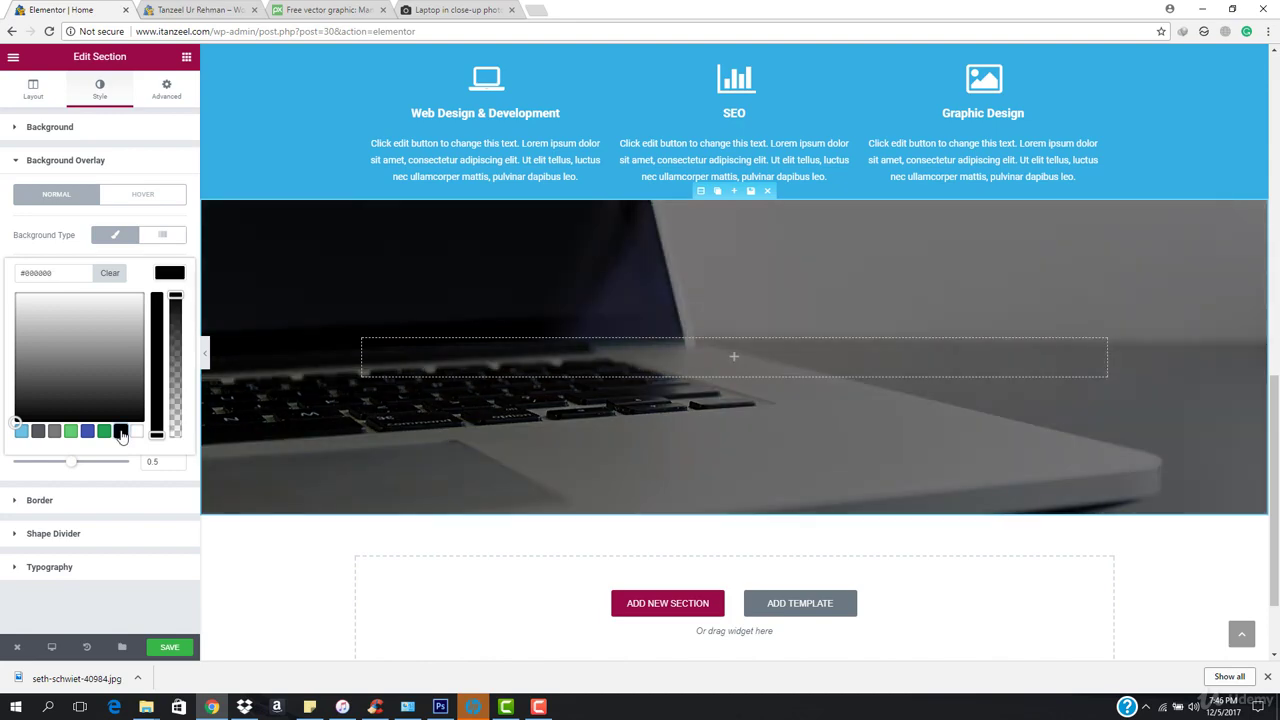
{"action": "left_click", "coordinate": [164, 274]}
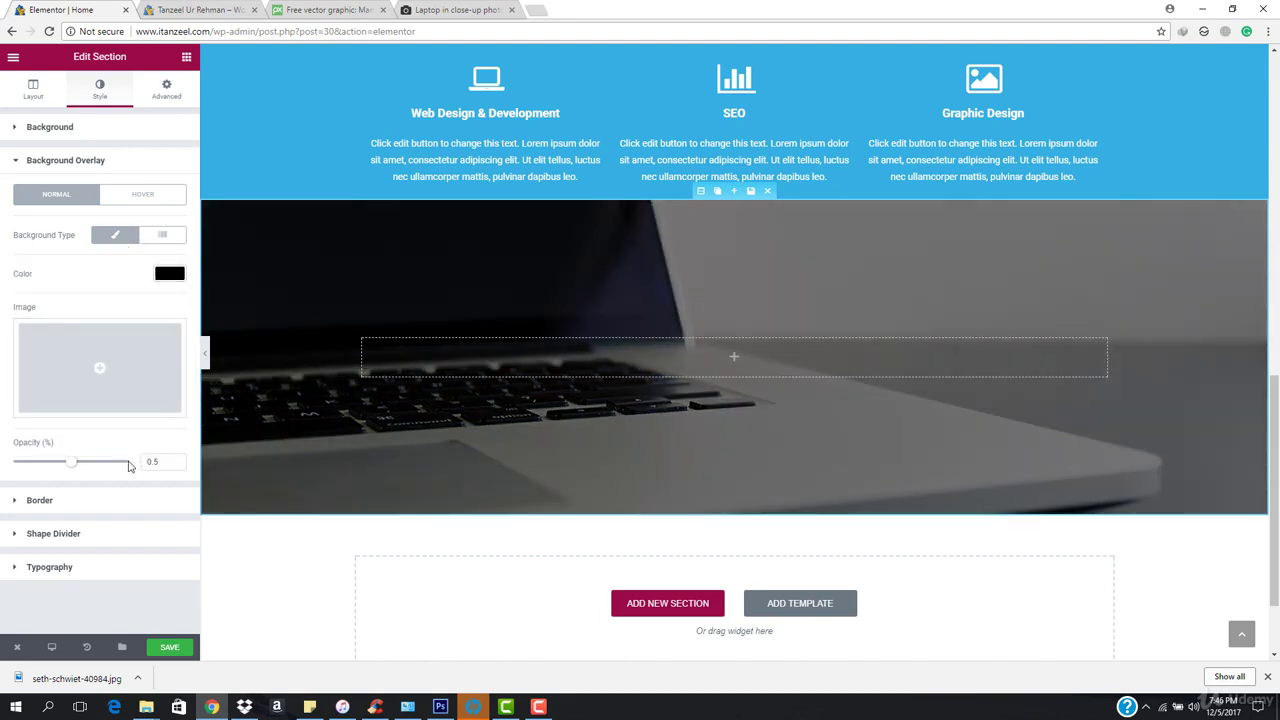
{"action": "left_click_drag", "start_coordinate": [70, 468], "coordinate": [101, 470]}
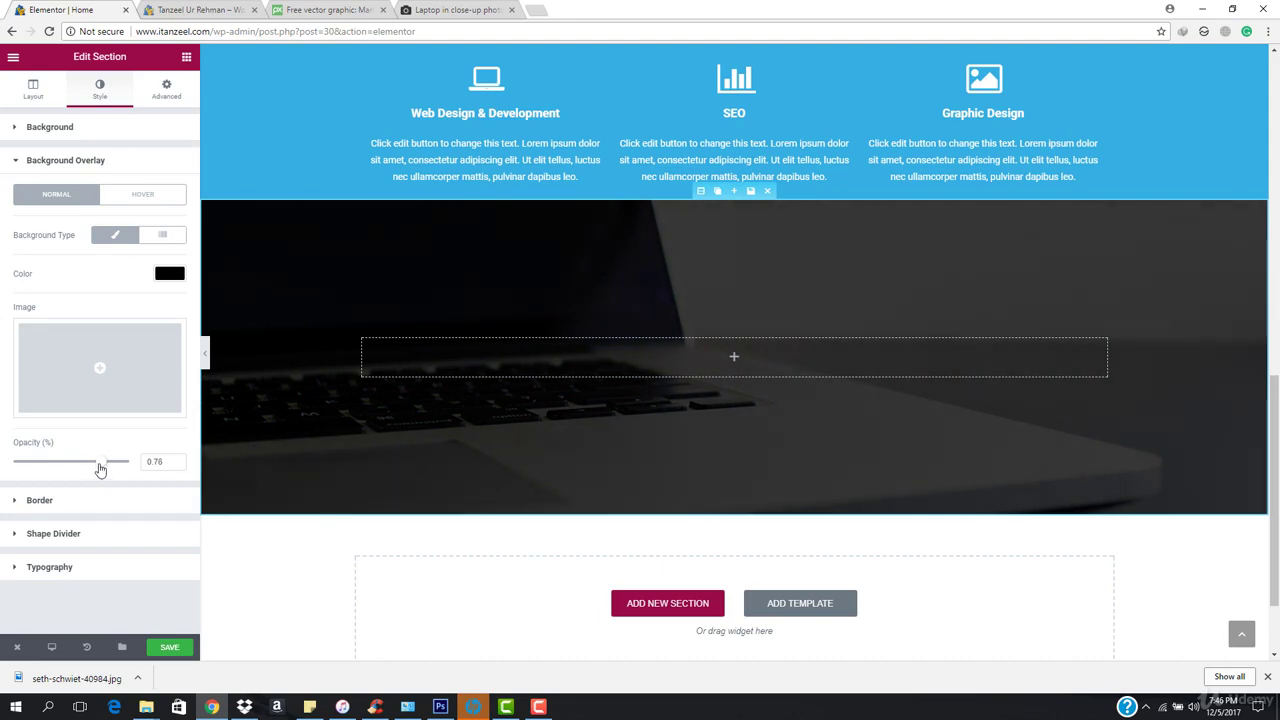
- Preview the whole page at full width without the editing panel, examining the header, About Me, services and darkened laptop sections
{"action": "scroll", "coordinate": [277, 442], "scroll_direction": "up", "scroll_amount": 7}
{"action": "scroll", "coordinate": [278, 432], "scroll_direction": "up", "scroll_amount": 2}
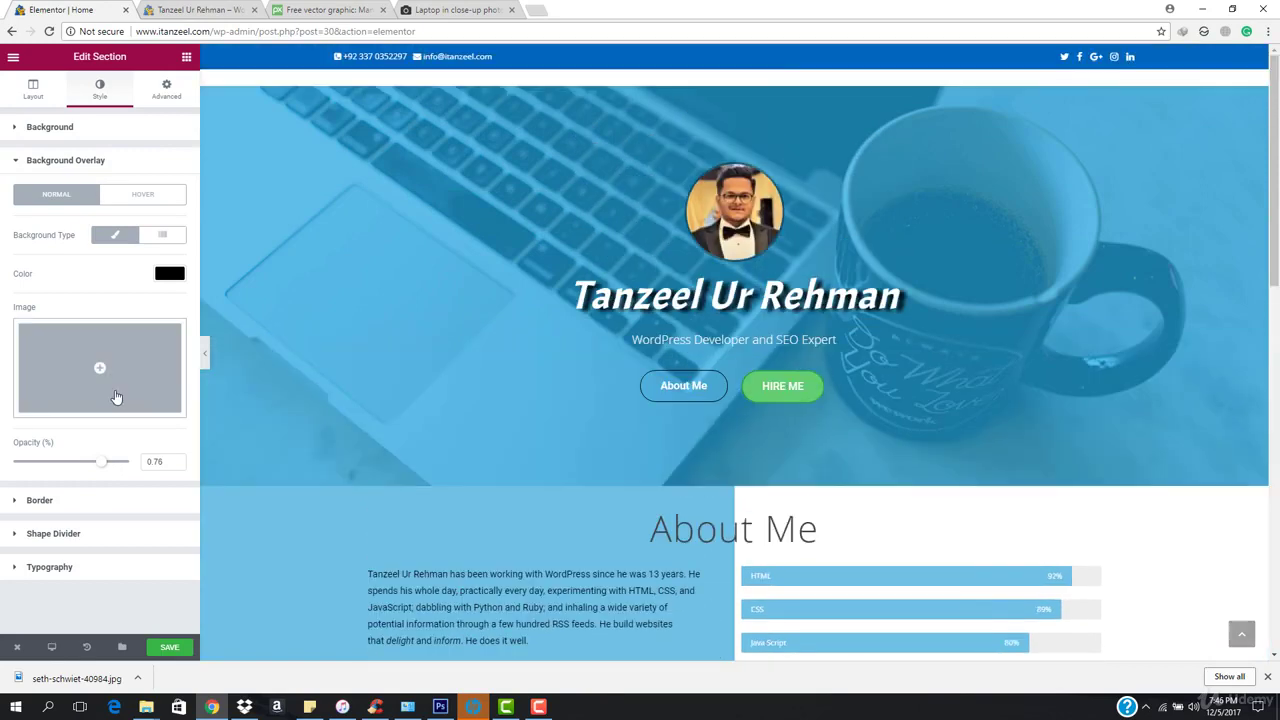
{"action": "left_click", "coordinate": [202, 353]}
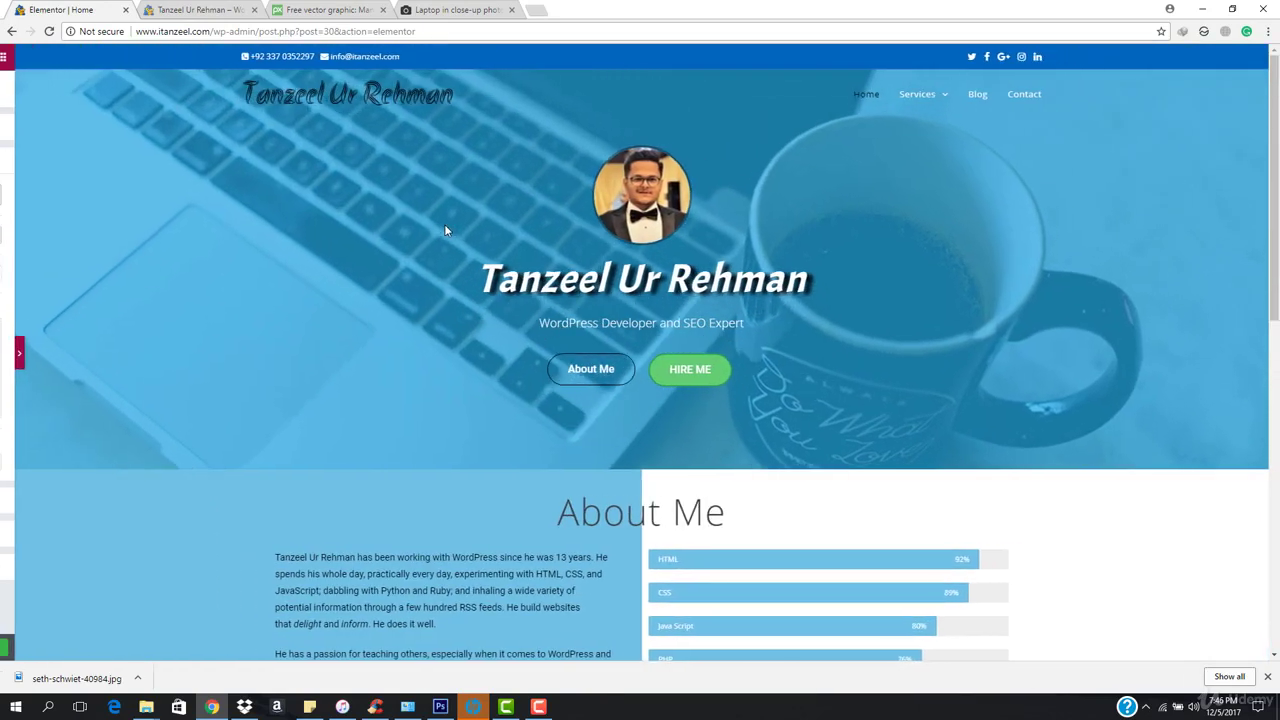
{"action": "scroll", "coordinate": [505, 282], "scroll_direction": "down", "scroll_amount": 7}
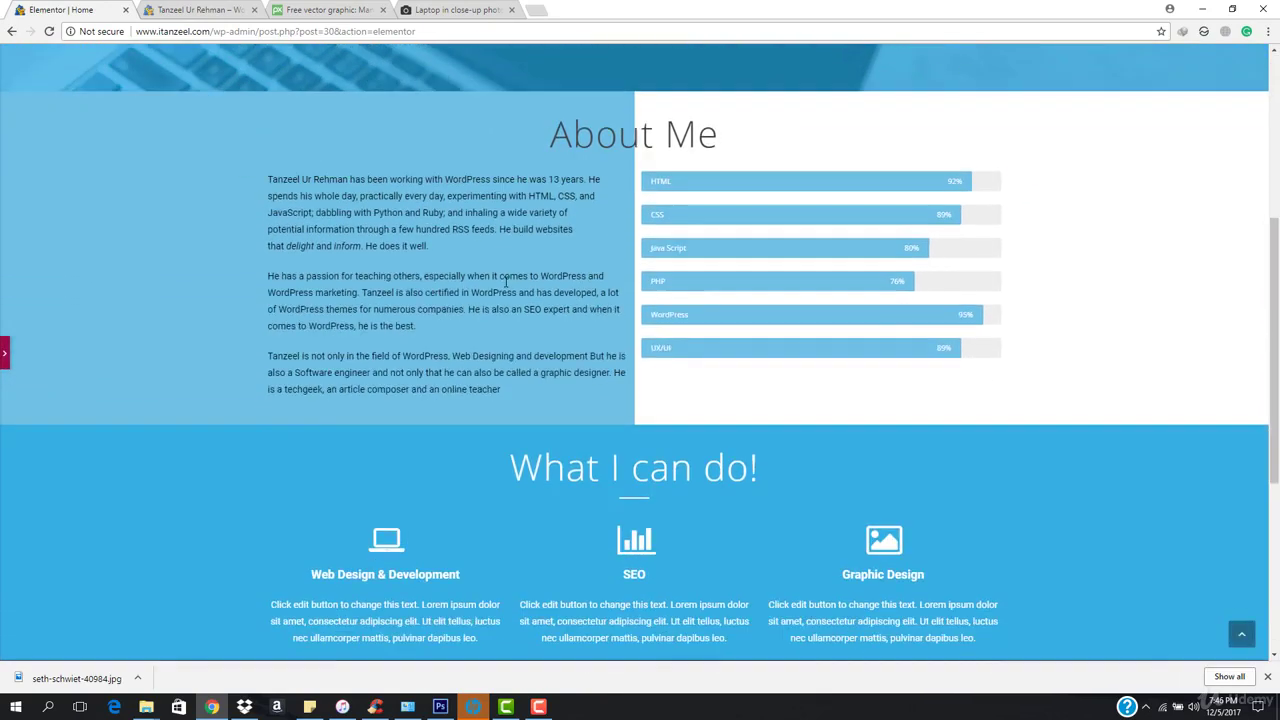
{"action": "scroll", "coordinate": [520, 320], "scroll_direction": "down", "scroll_amount": 1}
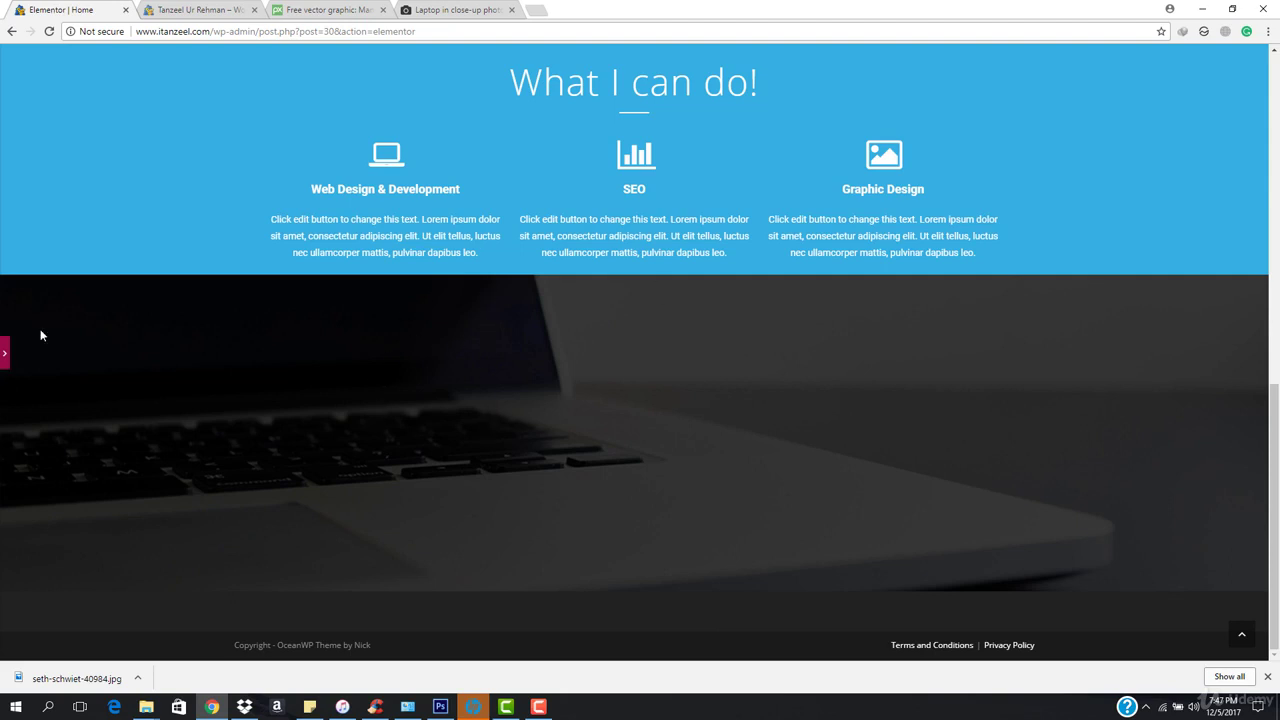
{"action": "scroll", "coordinate": [634, 410], "scroll_direction": "up", "scroll_amount": 10}
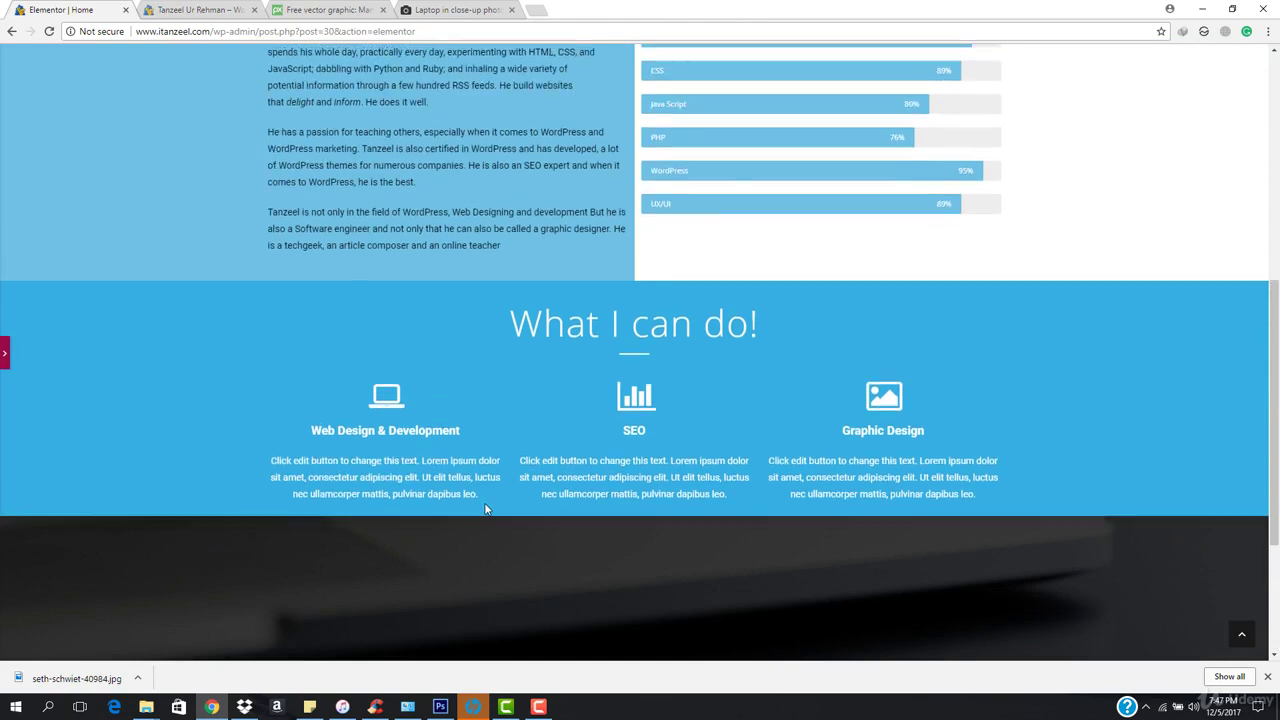
{"action": "scroll", "coordinate": [487, 501], "scroll_direction": "up", "scroll_amount": 2}
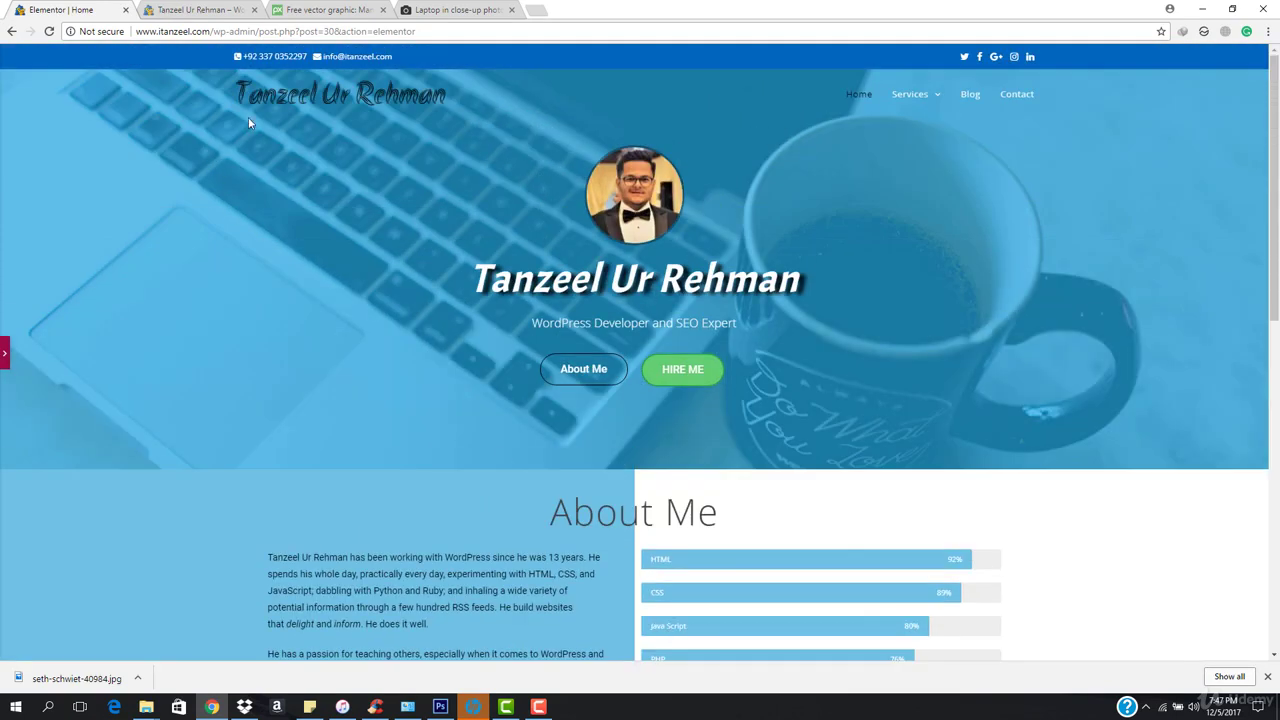
{"action": "scroll", "coordinate": [530, 320], "scroll_direction": "down", "scroll_amount": 8}
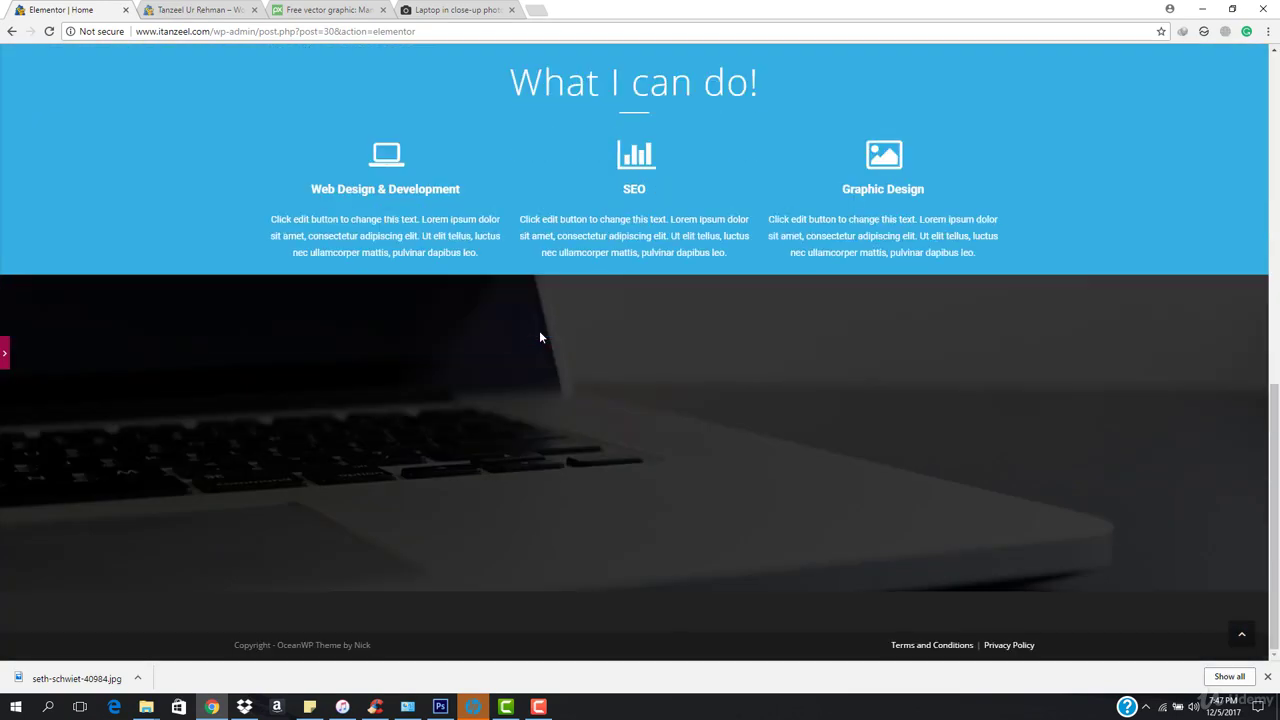
{"action": "scroll", "coordinate": [534, 335], "scroll_direction": "up", "scroll_amount": 1}
{"action": "scroll", "coordinate": [572, 351], "scroll_direction": "up", "scroll_amount": 1}
{"action": "scroll", "coordinate": [493, 490], "scroll_direction": "down", "scroll_amount": 3}
- Bring back the section editing panel and save the page
{"action": "left_click", "coordinate": [8, 355]}
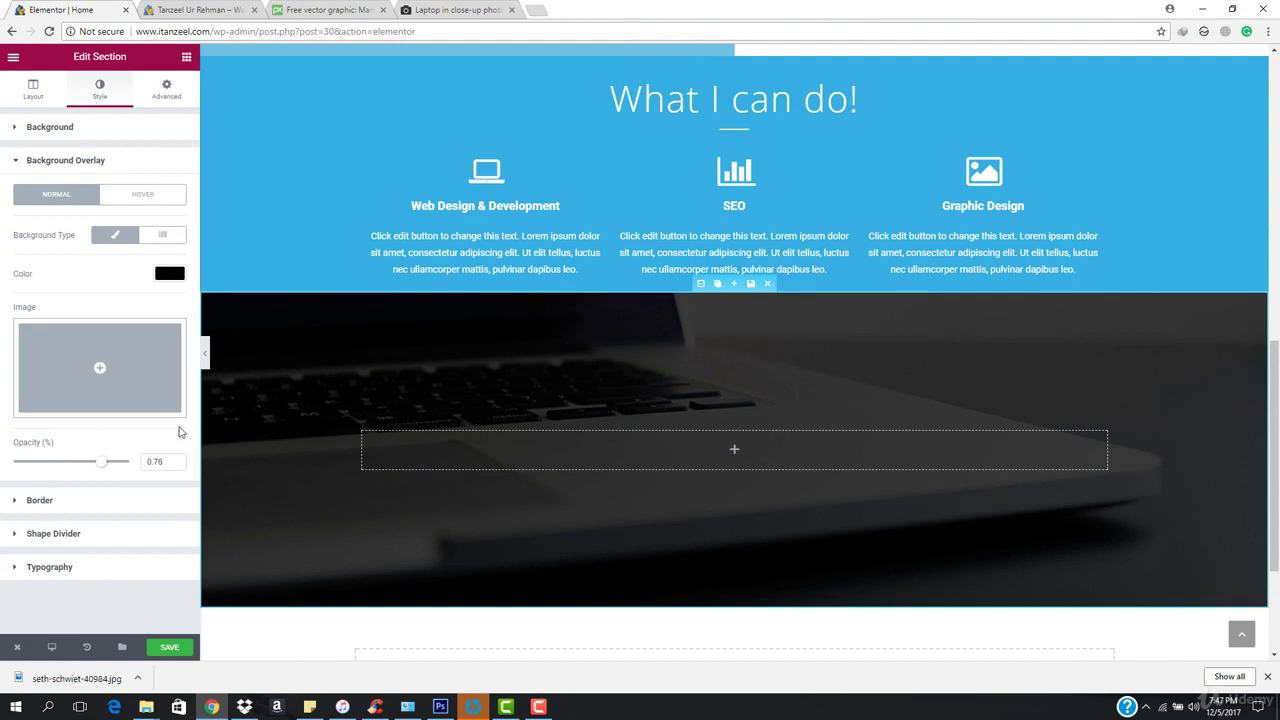
{"action": "left_click", "coordinate": [173, 647]}
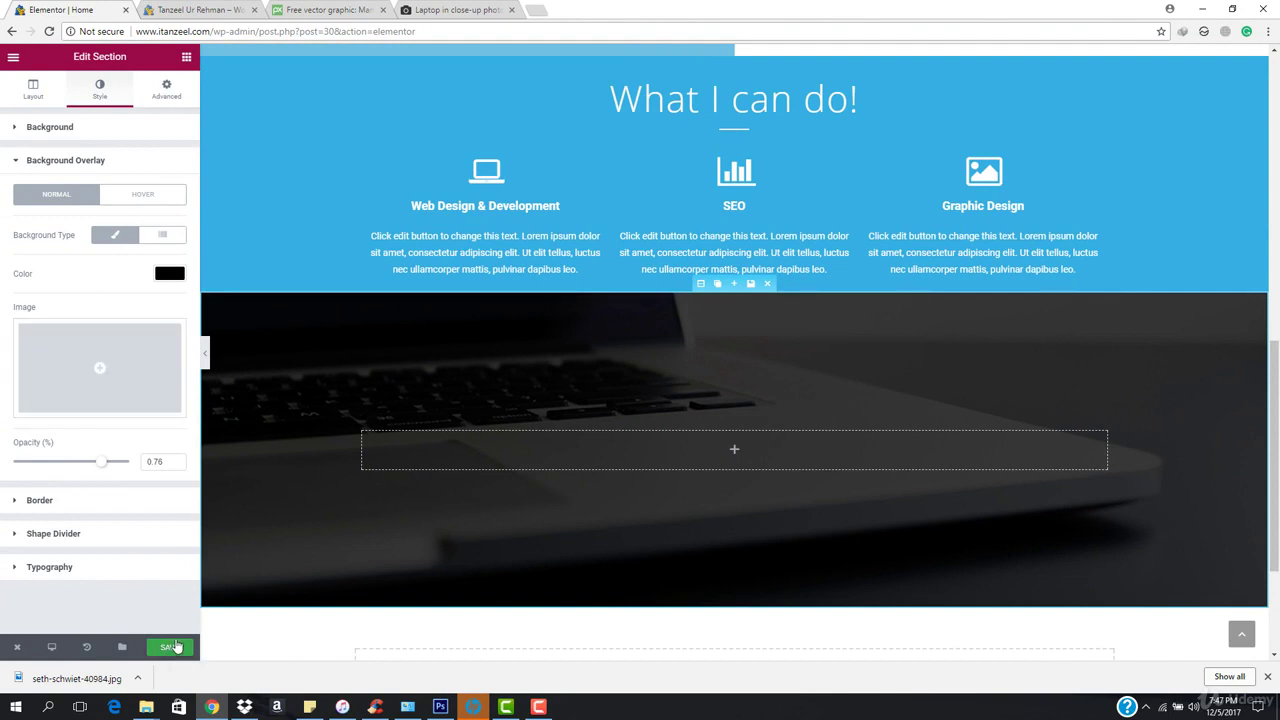